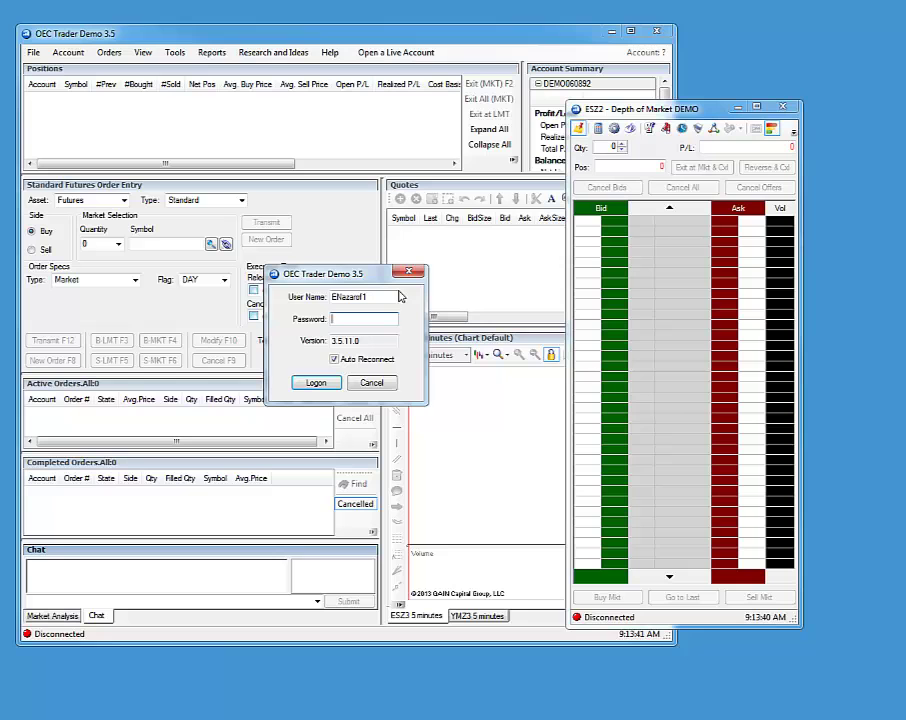
# - Enter the account password in the logon dialog and log on to the demo platform
pyautogui.write('••')
pyautogui.click(306, 386)
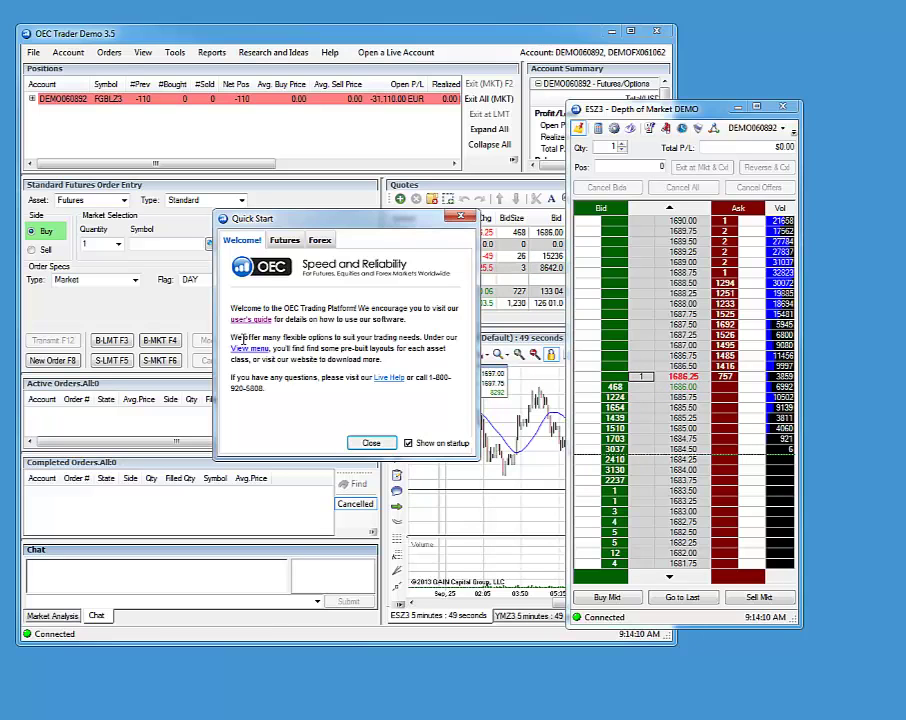
# - Look through the Futures, Forex and Welcome pages of the Quick Start dialog and close it
pyautogui.click(283, 245)
pyautogui.click(322, 242)
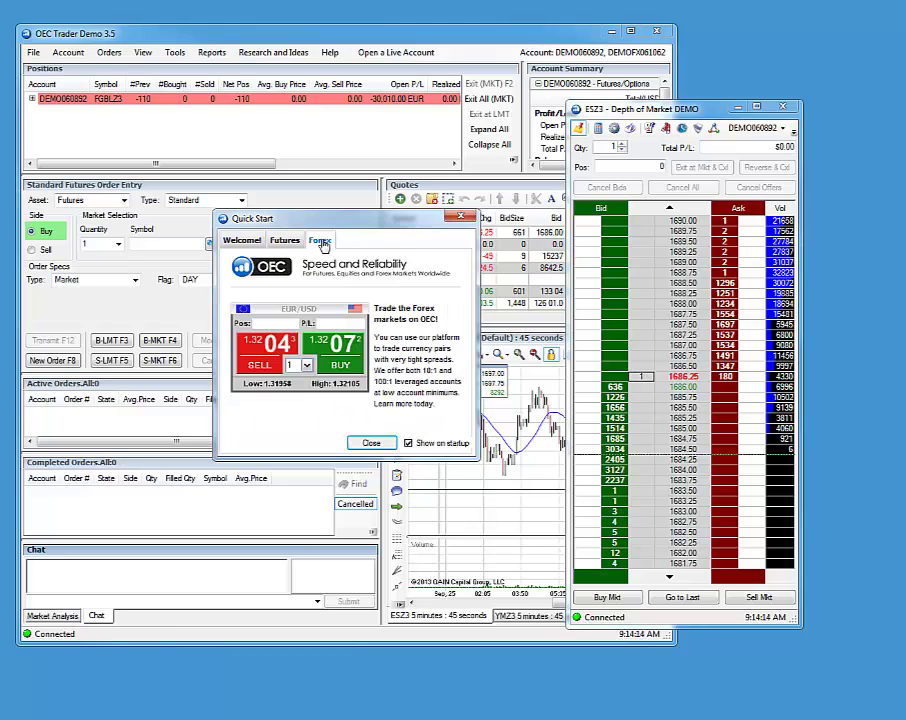
pyautogui.click(242, 241)
pyautogui.click(366, 447)
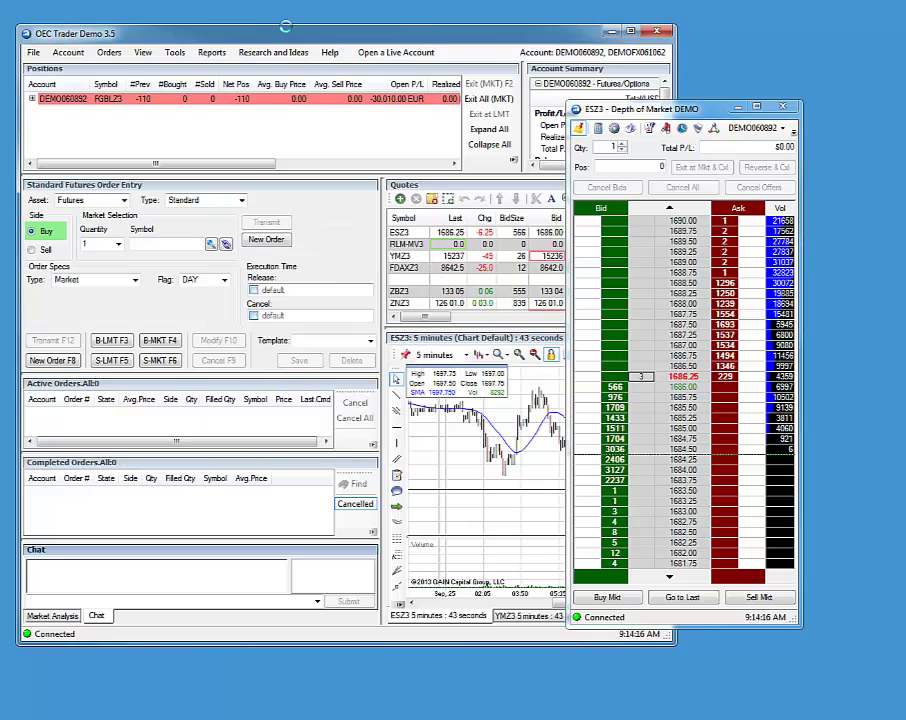
pyautogui.click(331, 56)
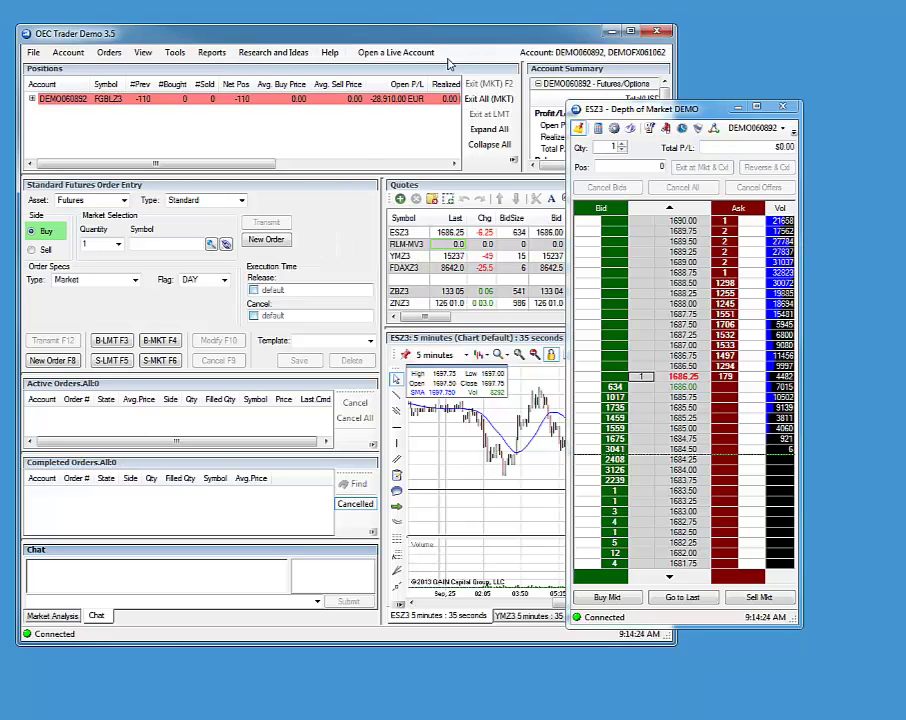
# - Move the floating ESZ3 Depth of Market window clear of the main window so it sits beside it
pyautogui.moveTo(687, 114); pyautogui.dragTo(789, 87)
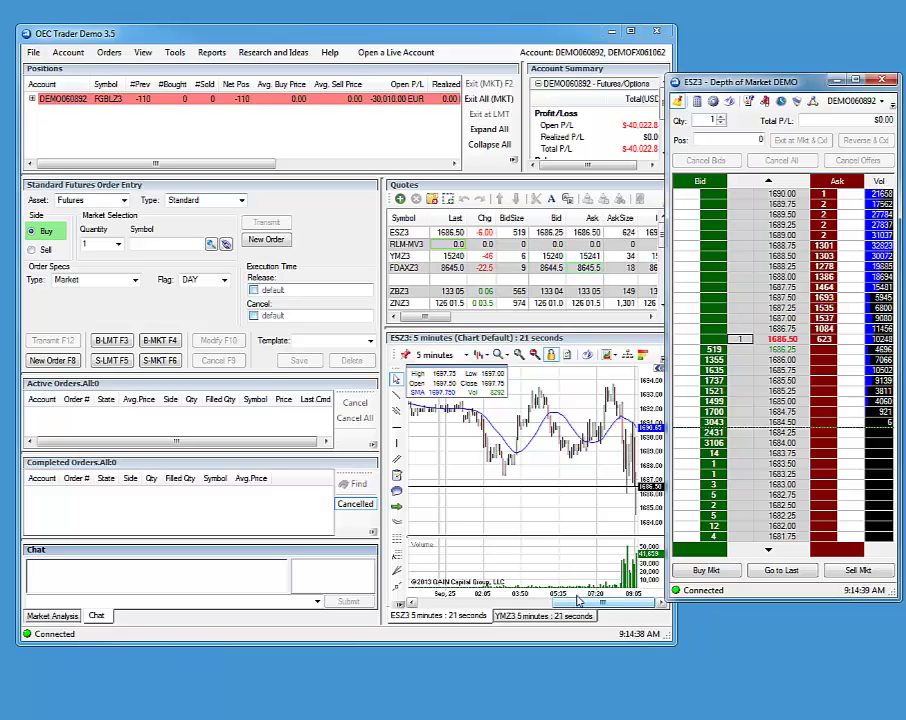
pyautogui.moveTo(572, 602); pyautogui.dragTo(546, 176)
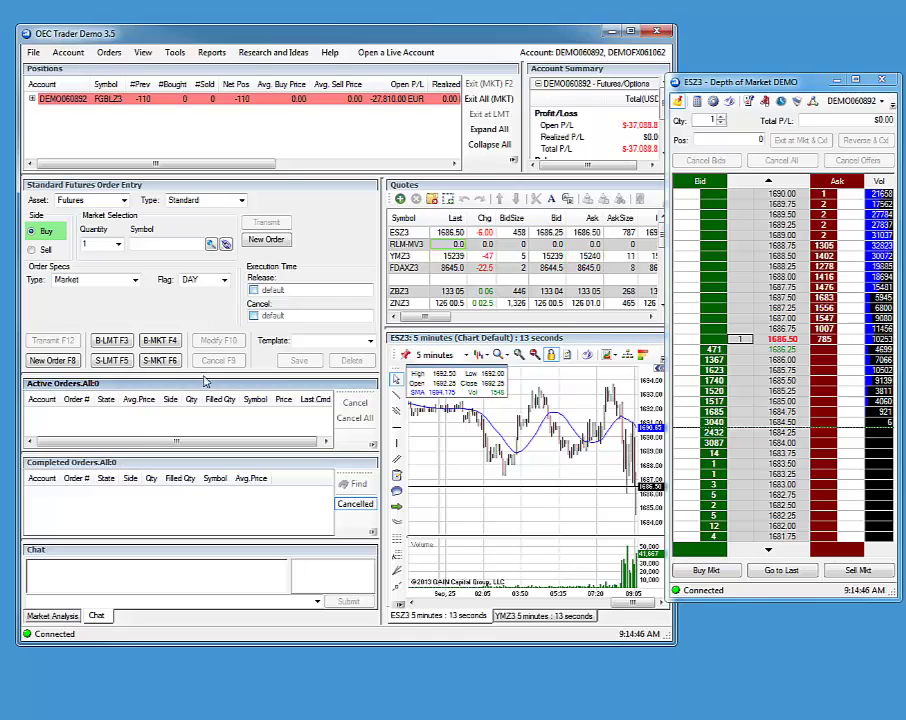
pyautogui.moveTo(741, 86)
pyautogui.mouseDown()
pyautogui.moveTo(513, 88)
pyautogui.moveTo(746, 93)
pyautogui.mouseUp()
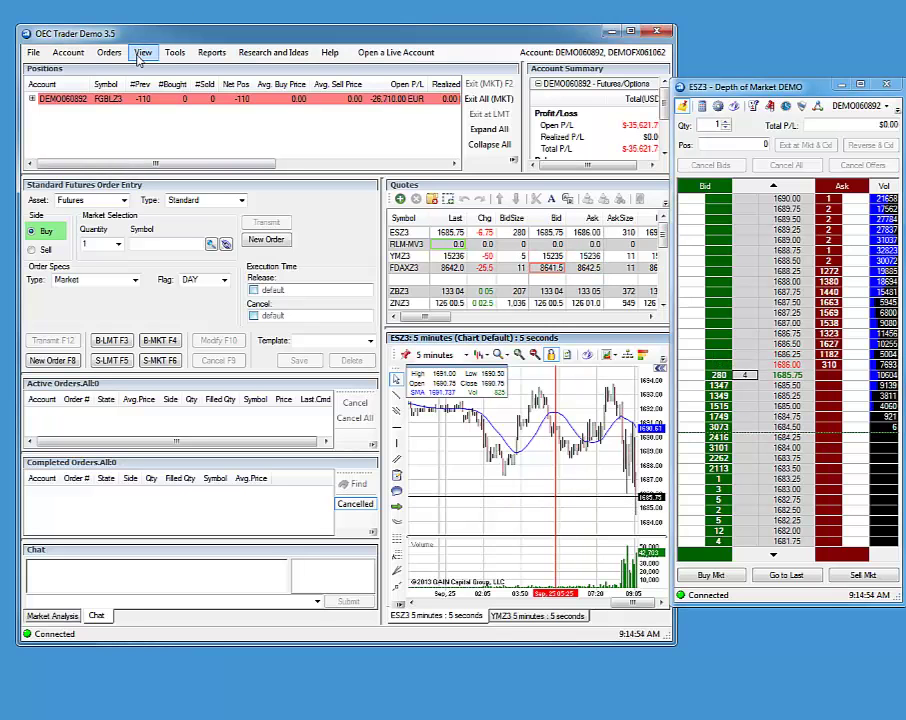
# - Unlock the layout's windows, and try the Depth of Market window over the main window before putting it back beside it
pyautogui.click(141, 55)
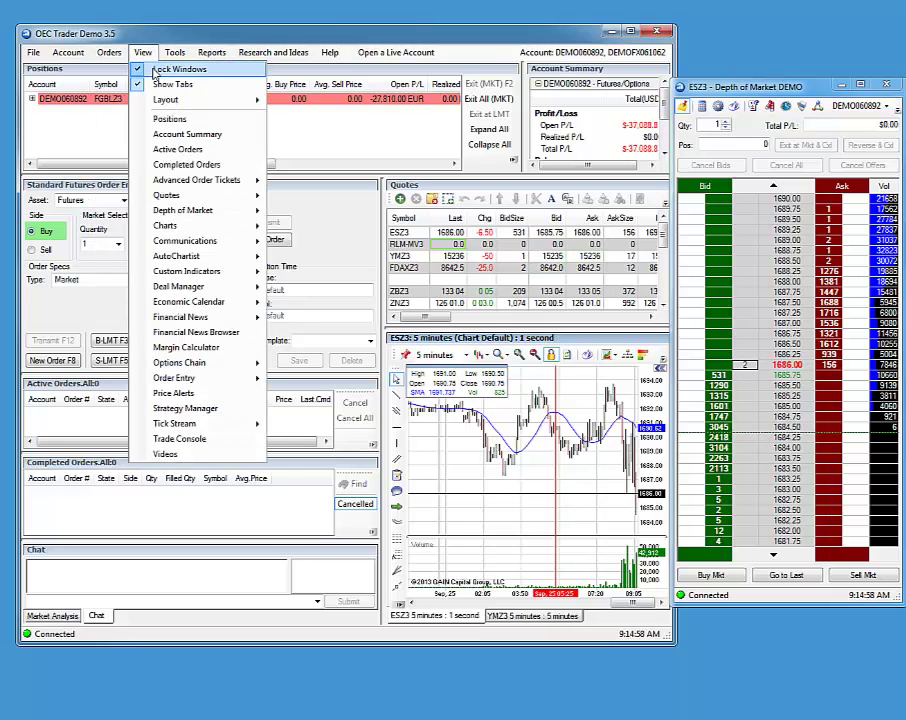
pyautogui.click(155, 71)
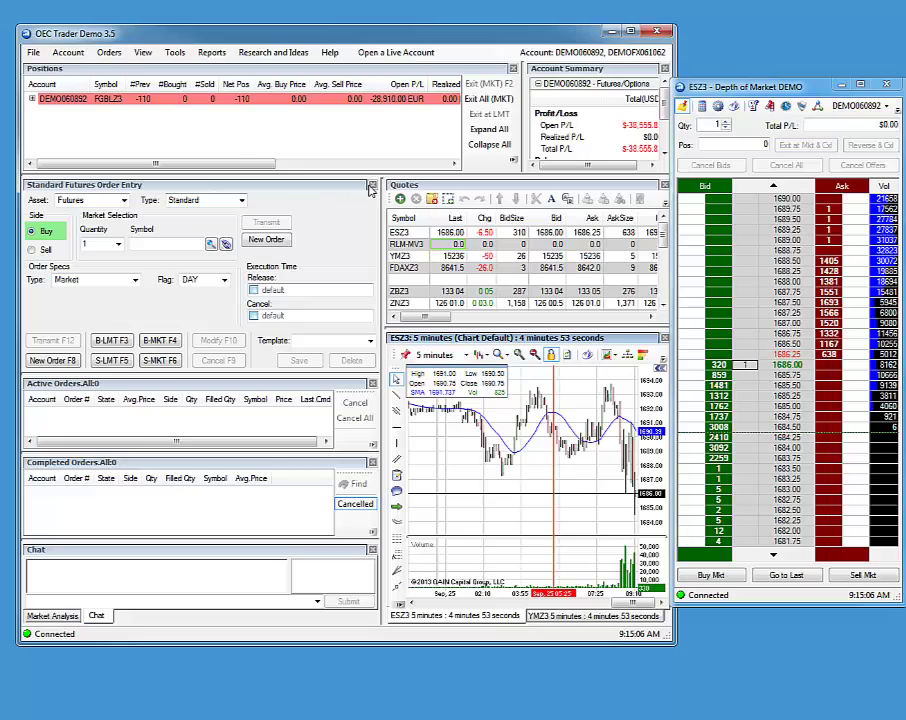
pyautogui.moveTo(757, 88); pyautogui.dragTo(101, 89)
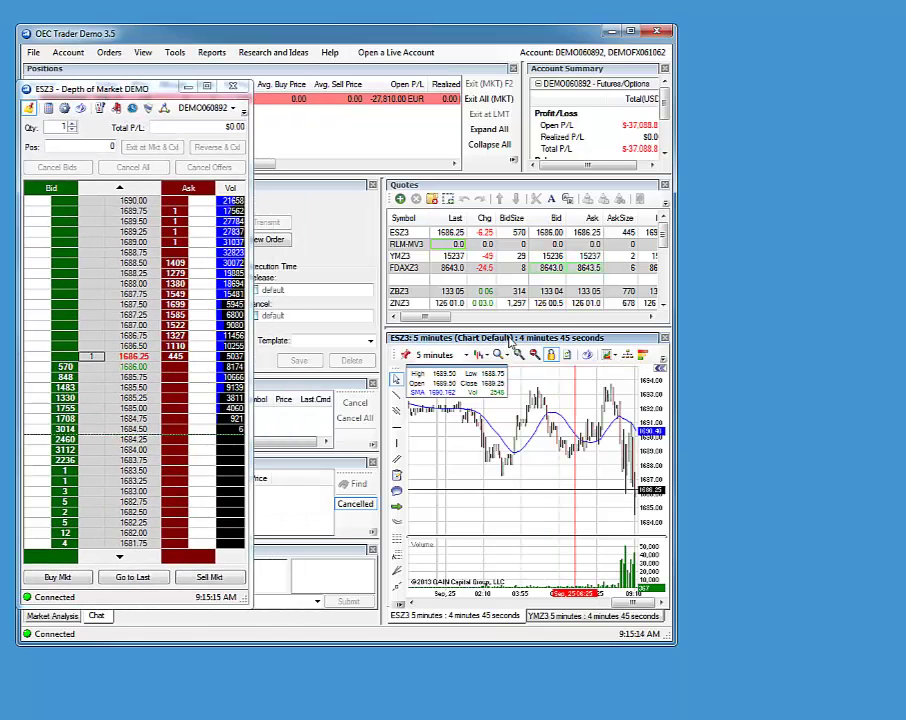
pyautogui.moveTo(164, 90); pyautogui.dragTo(811, 96)
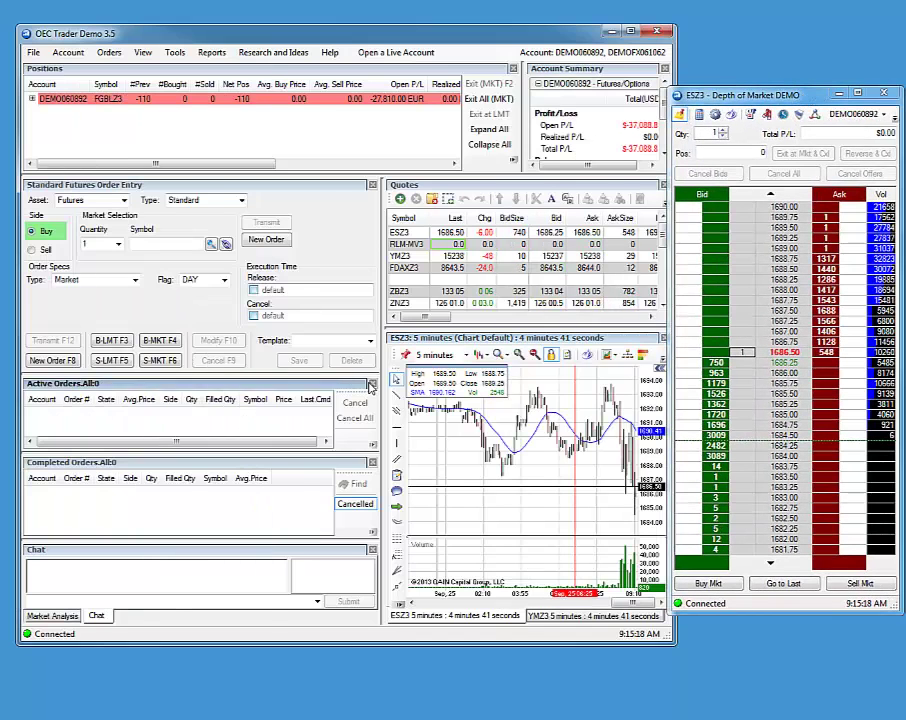
# - Close the order entry, Active Orders, Completed Orders and Positions windows, and the Chat window with all its tabs
pyautogui.click(371, 185)
pyautogui.click(268, 186)
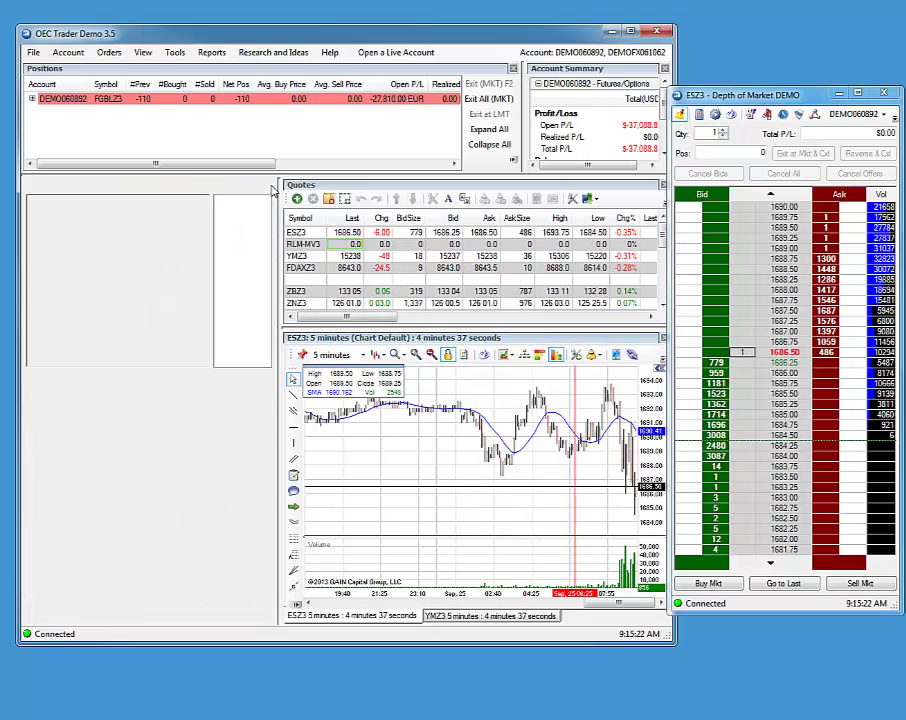
pyautogui.click(269, 186)
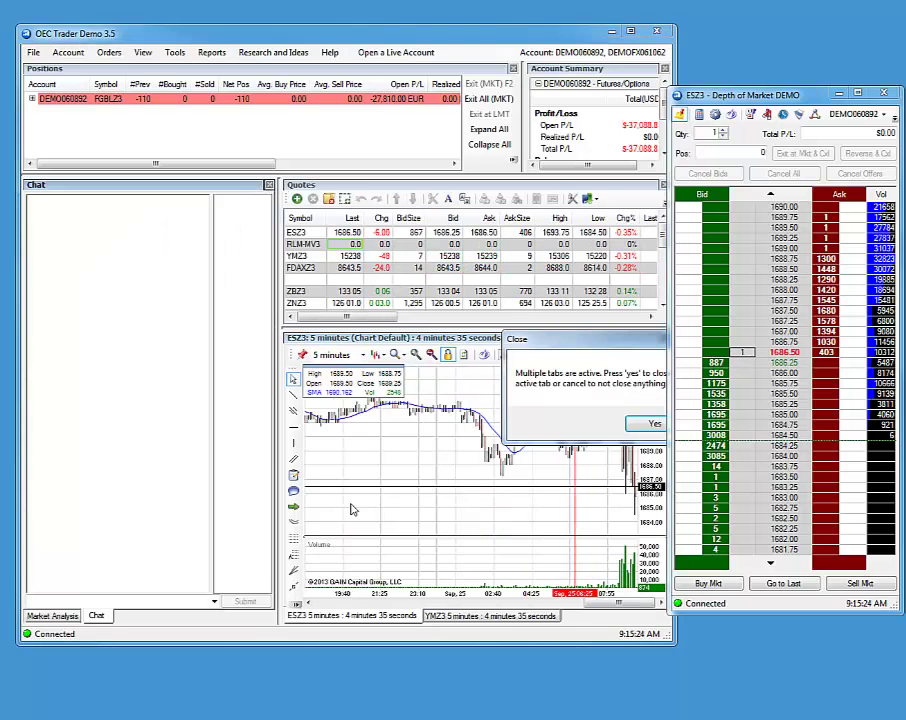
pyautogui.moveTo(572, 340); pyautogui.dragTo(348, 338)
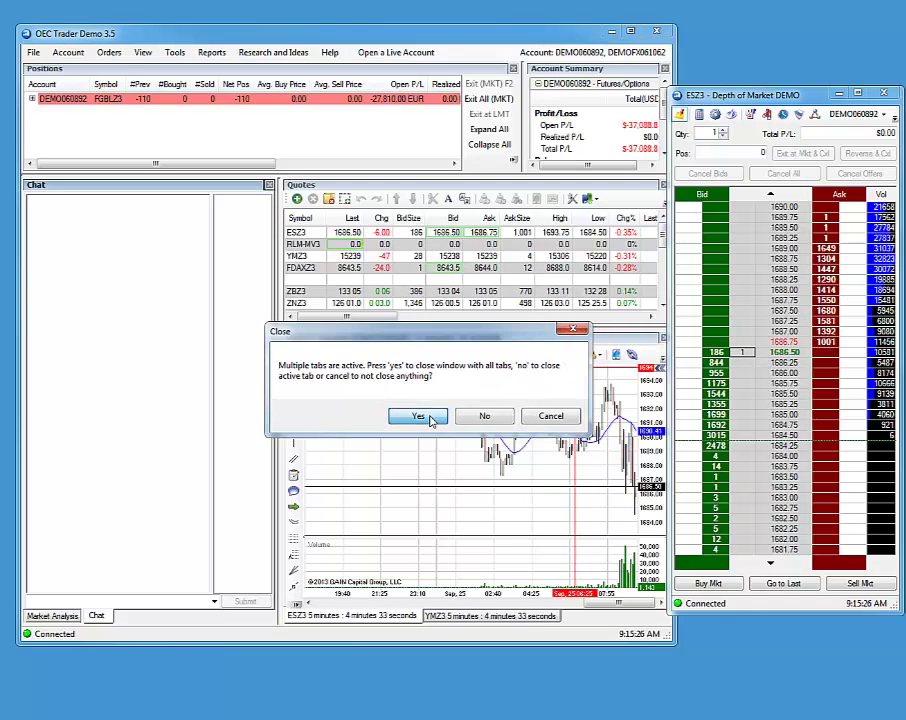
pyautogui.click(428, 418)
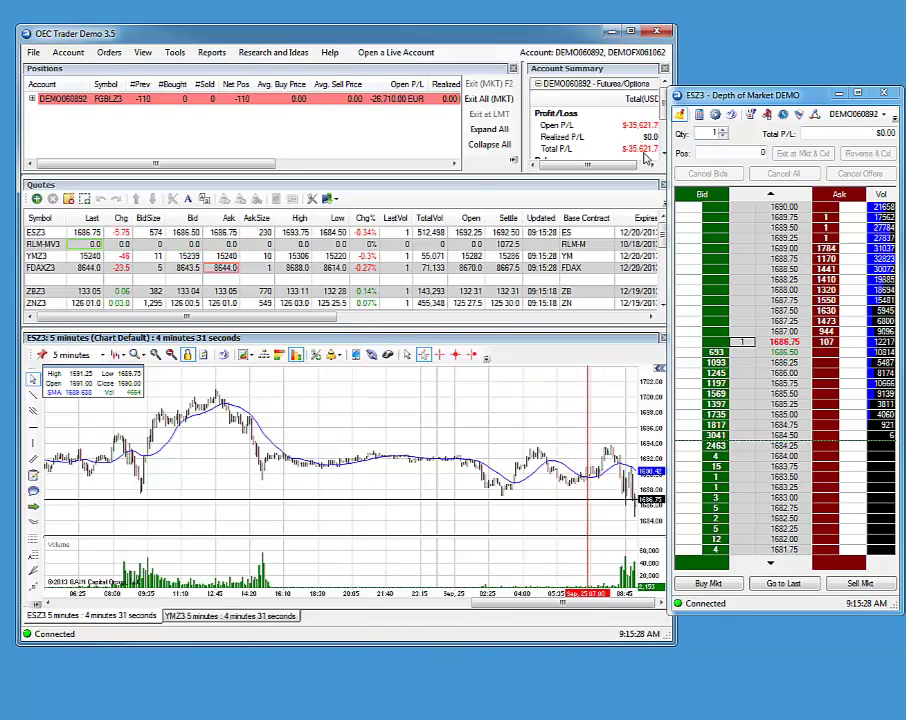
pyautogui.click(513, 68)
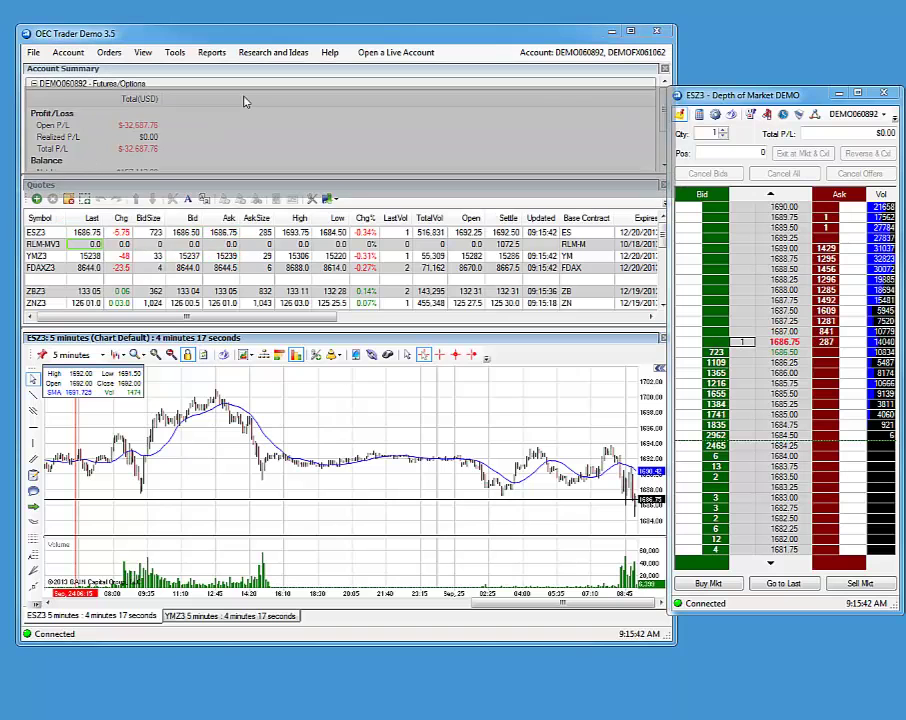
# - Detach the Account Summary, Quotes and ESZ3 chart from the main window into separate floating windows
pyautogui.moveTo(253, 97); pyautogui.dragTo(409, 621)
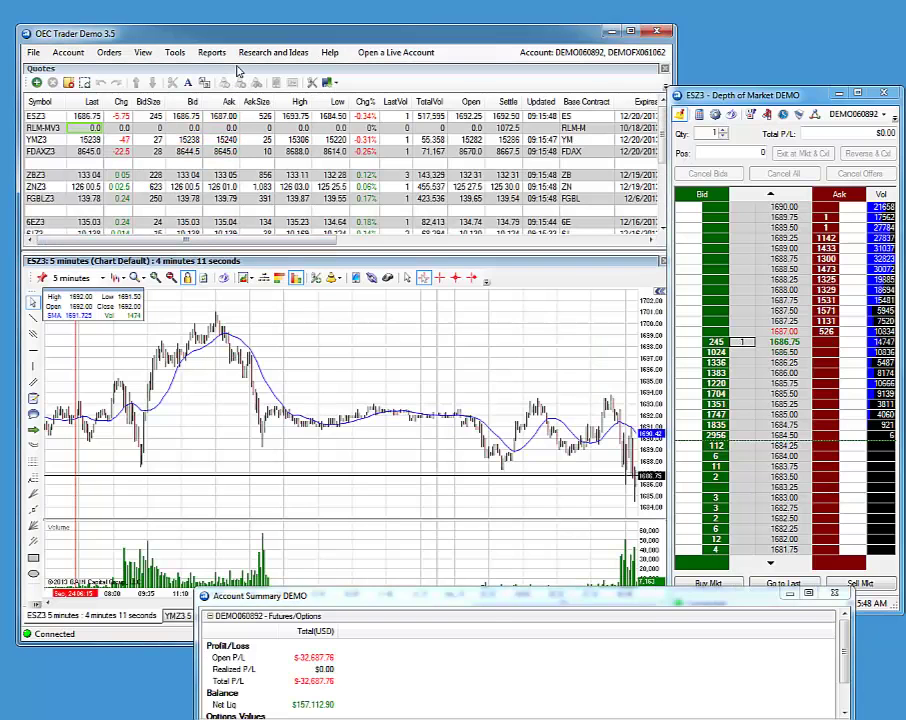
pyautogui.moveTo(238, 70); pyautogui.dragTo(479, 534)
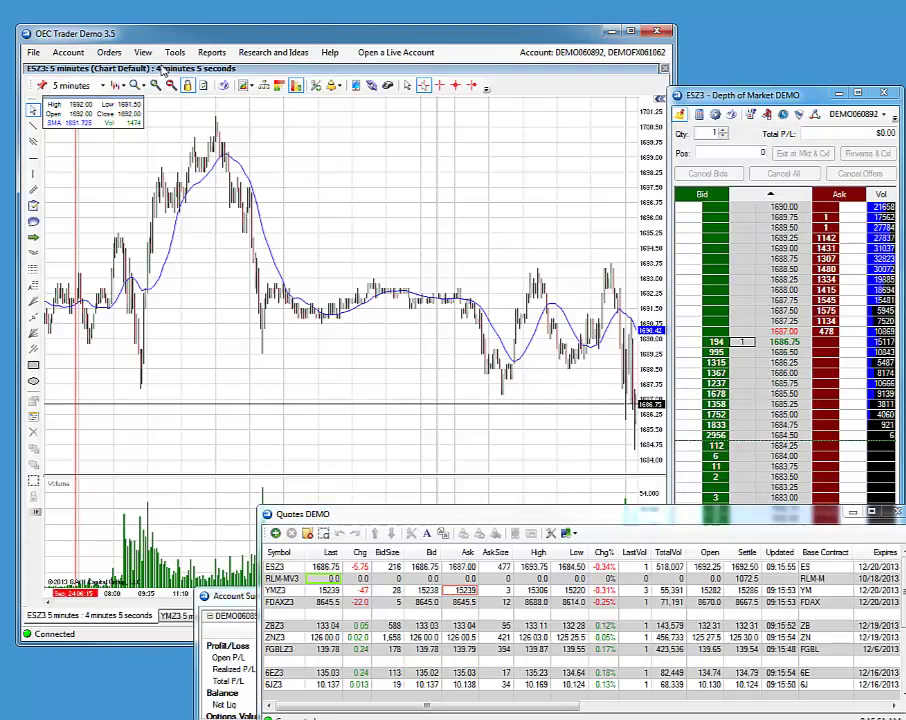
pyautogui.moveTo(163, 72); pyautogui.dragTo(380, 15)
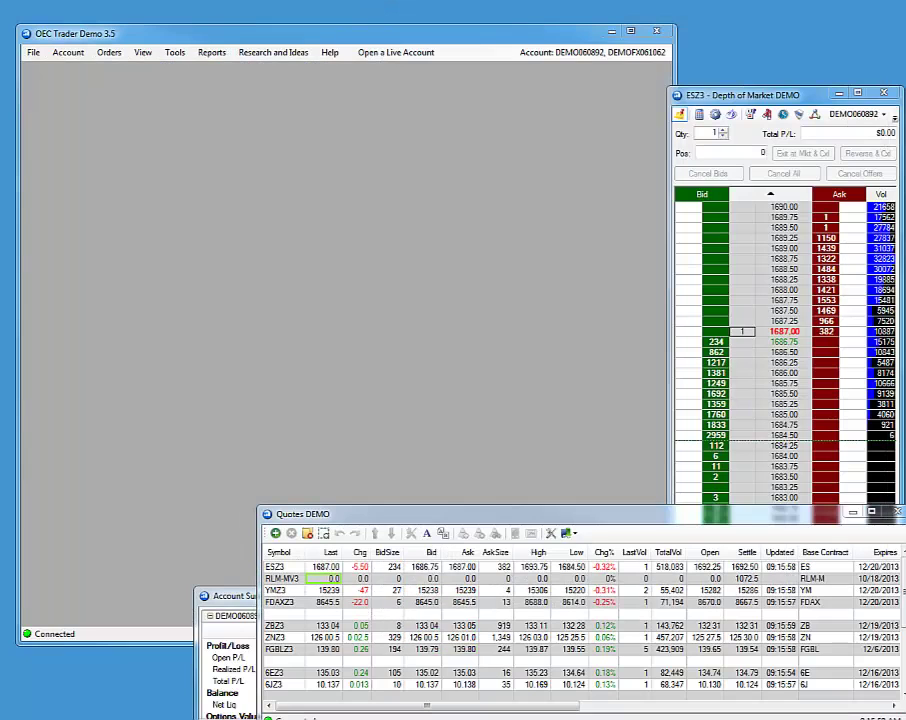
pyautogui.moveTo(0, 76); pyautogui.dragTo(810, 62)
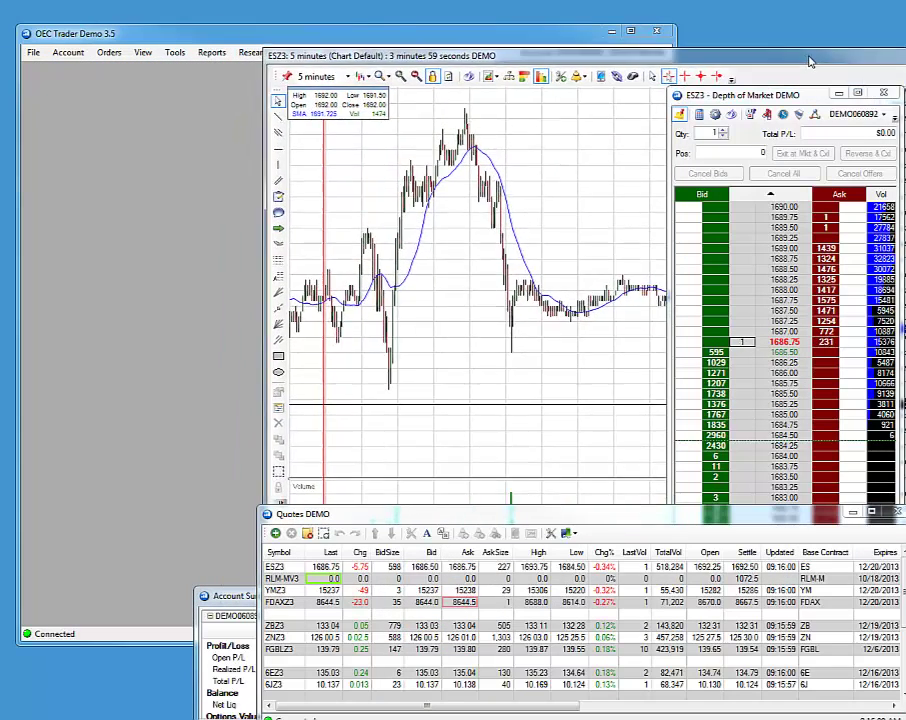
# - Shrink the empty main window to a thin strip in the desktop's upper-left corner and place the Depth of Market window over it
pyautogui.click(243, 38)
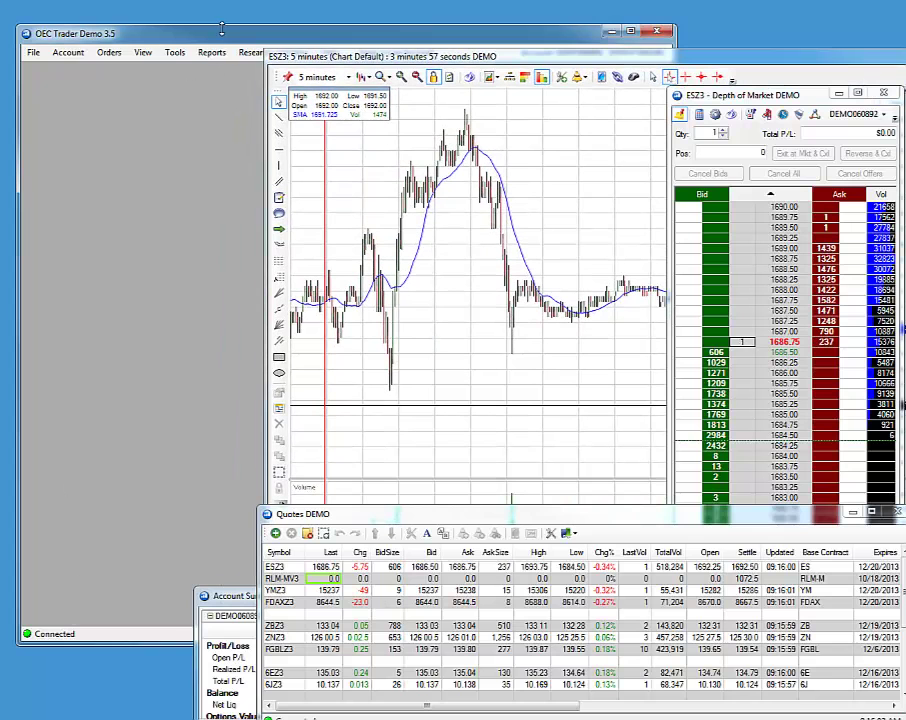
pyautogui.moveTo(225, 40)
pyautogui.mouseDown()
pyautogui.moveTo(193, 24)
pyautogui.moveTo(229, 28)
pyautogui.mouseUp()
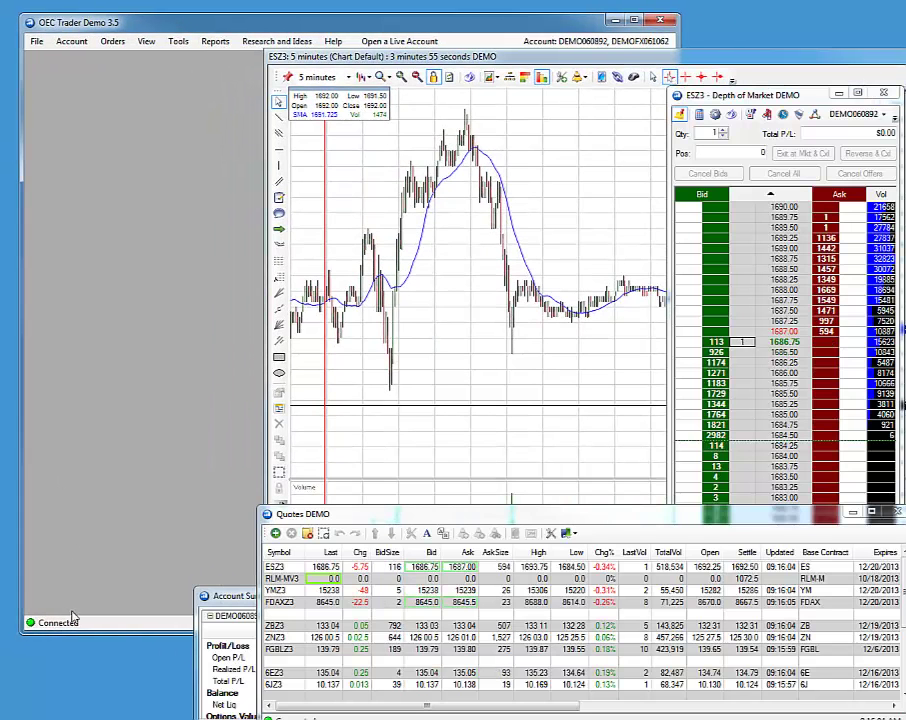
pyautogui.moveTo(84, 632); pyautogui.dragTo(172, 108)
pyautogui.moveTo(243, 25); pyautogui.dragTo(228, 14)
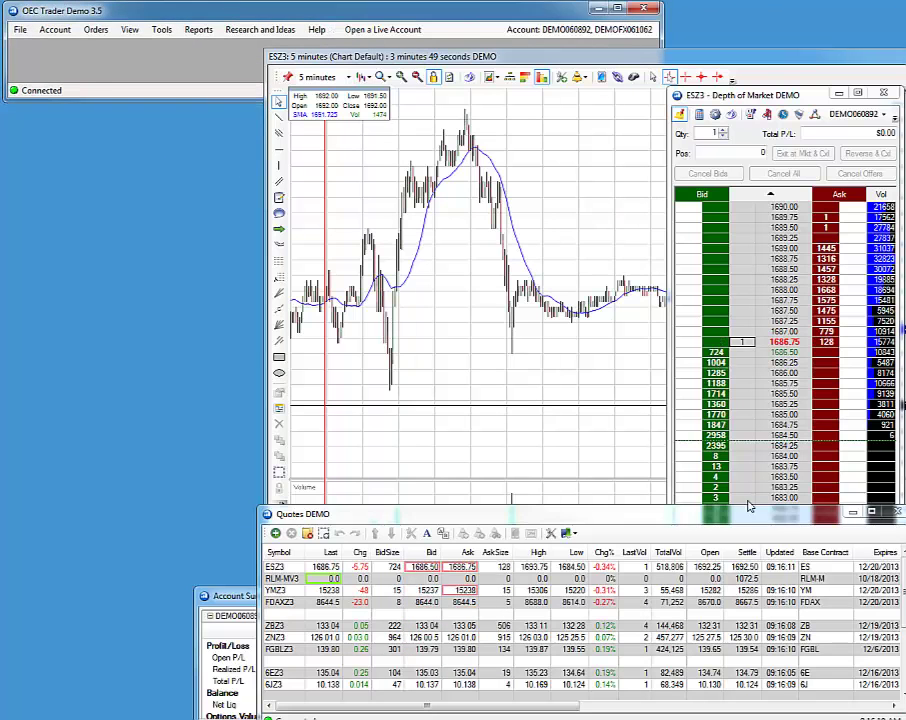
pyautogui.moveTo(742, 512); pyautogui.dragTo(742, 628)
pyautogui.moveTo(793, 96); pyautogui.dragTo(110, 54)
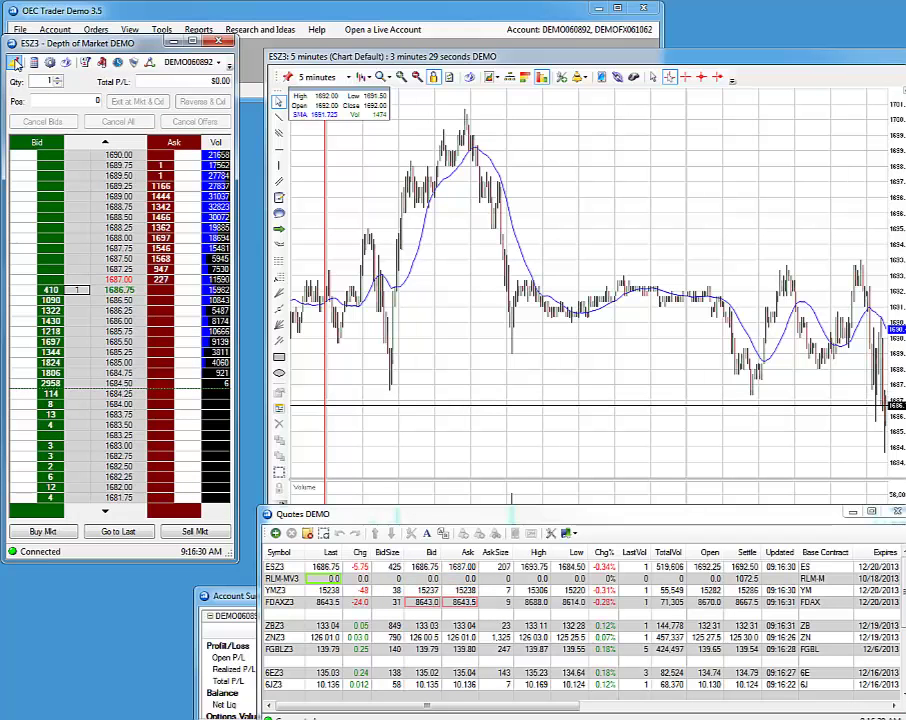
# - Test the pinned Depth of Market window over the ESZ3 chart by maximizing and restoring the chart, and return it to the desktop's left edge
pyautogui.moveTo(98, 37); pyautogui.dragTo(255, 47)
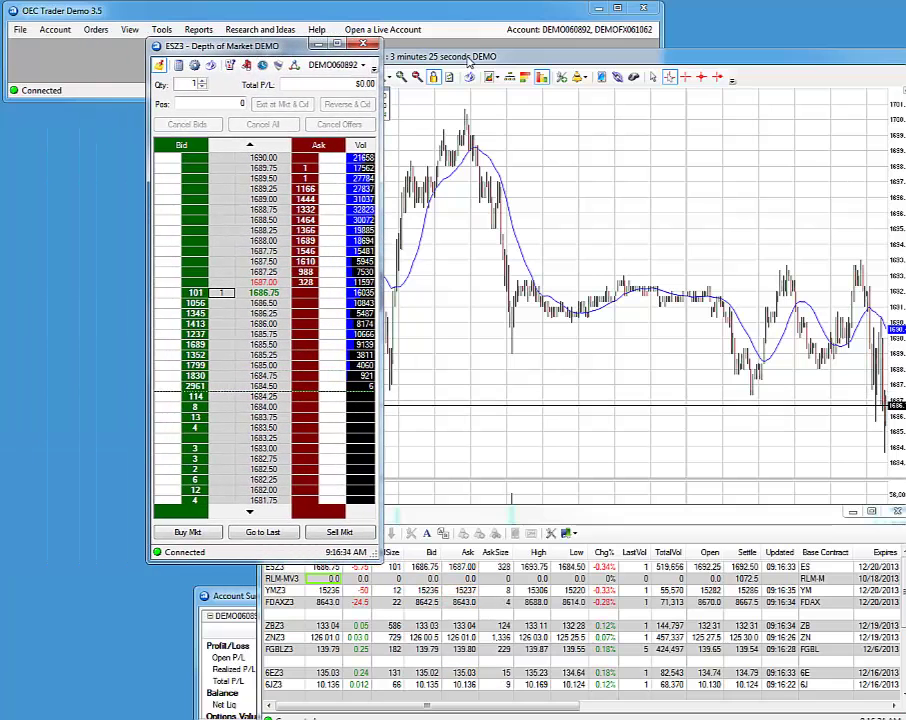
pyautogui.doubleClick(470, 57)
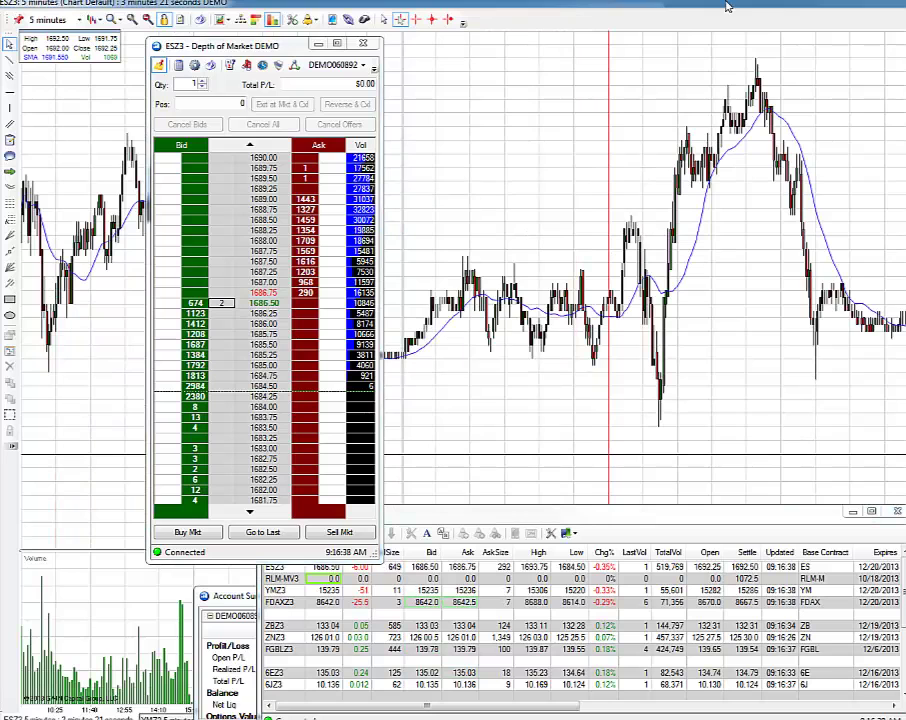
pyautogui.doubleClick(728, 7)
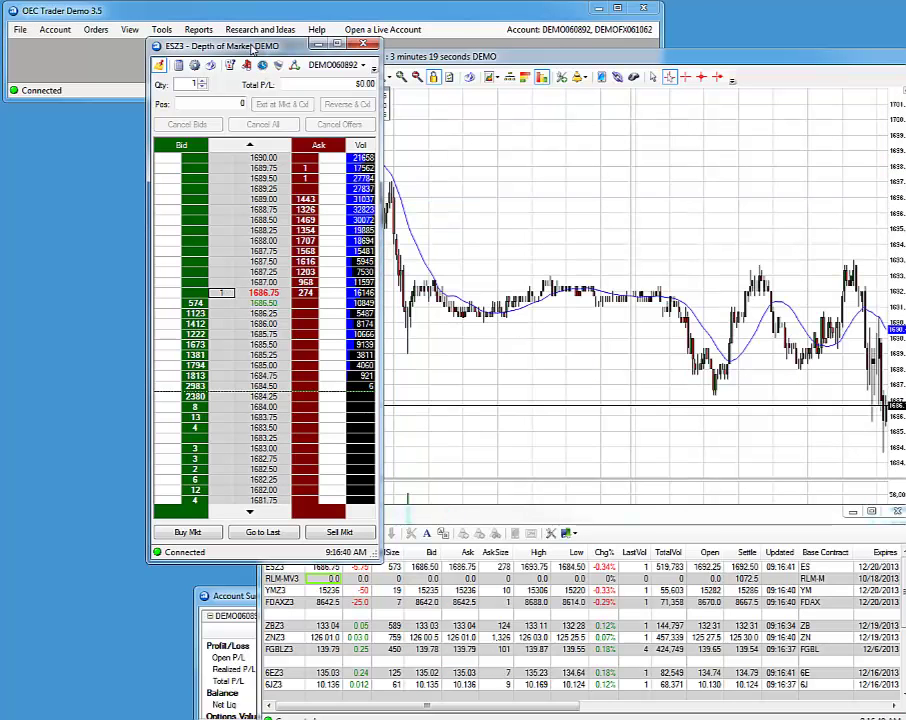
pyautogui.moveTo(269, 47); pyautogui.dragTo(129, 57)
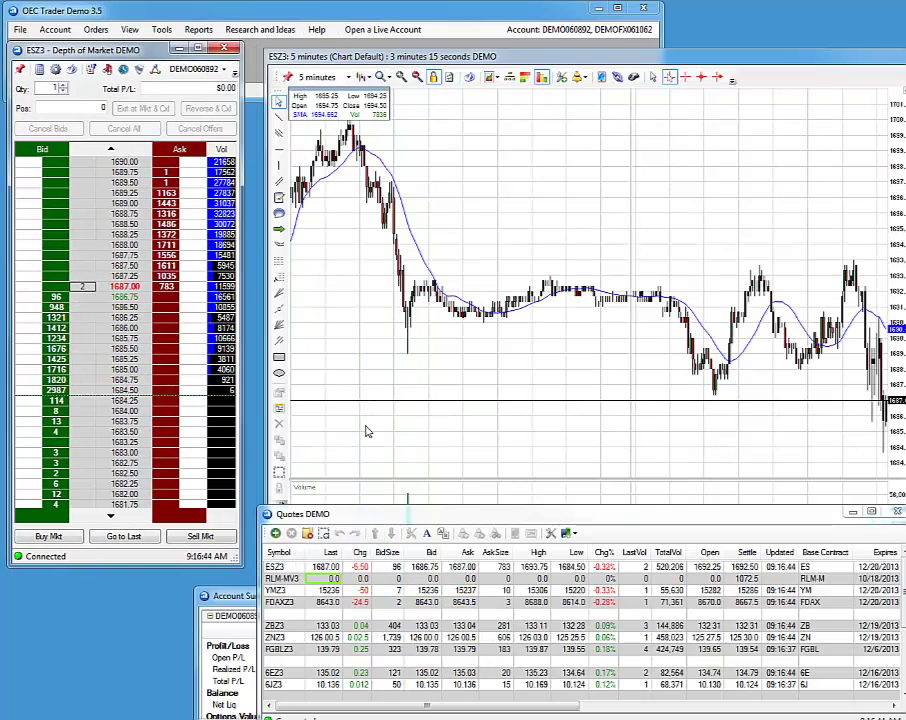
# - Place Quotes in the desktop's lower-left corner and fit the Depth of Market window above it, shortened and pinned on top
pyautogui.moveTo(406, 513); pyautogui.dragTo(157, 495)
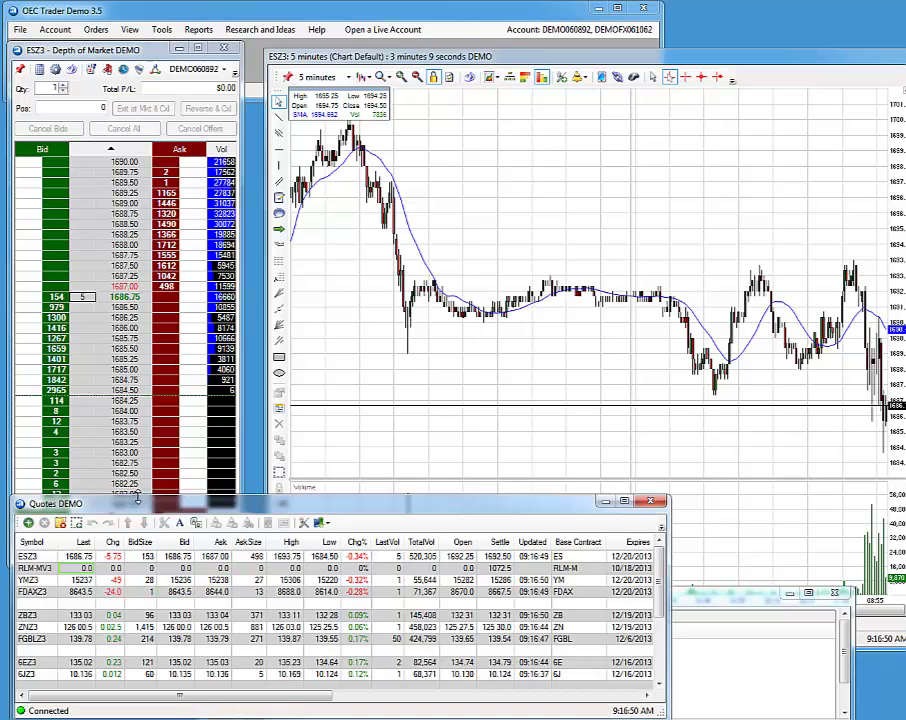
pyautogui.moveTo(150, 508); pyautogui.dragTo(137, 506)
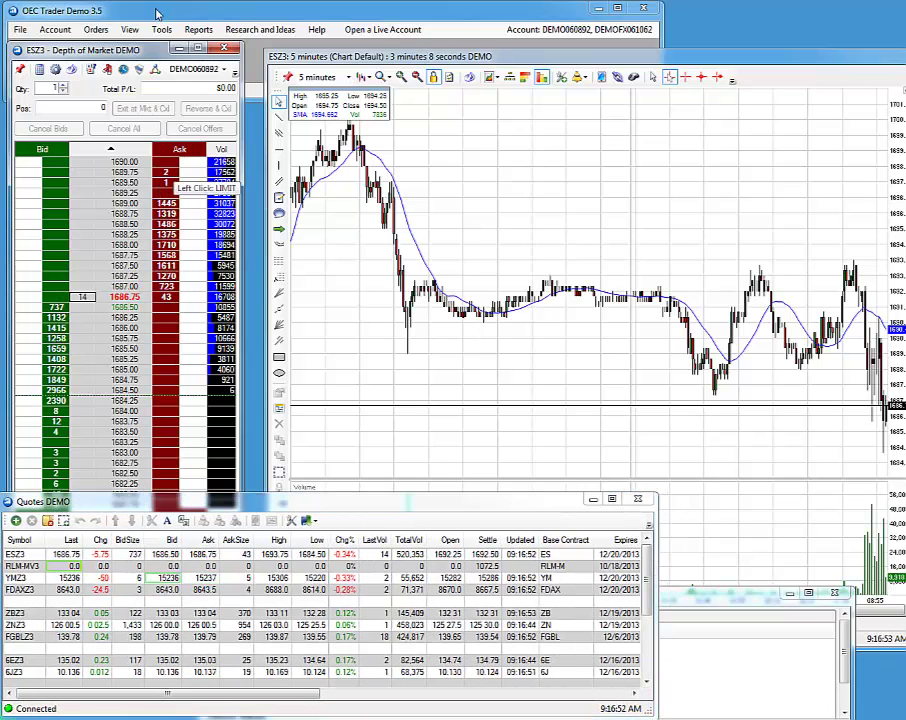
pyautogui.moveTo(137, 50); pyautogui.dragTo(132, 15)
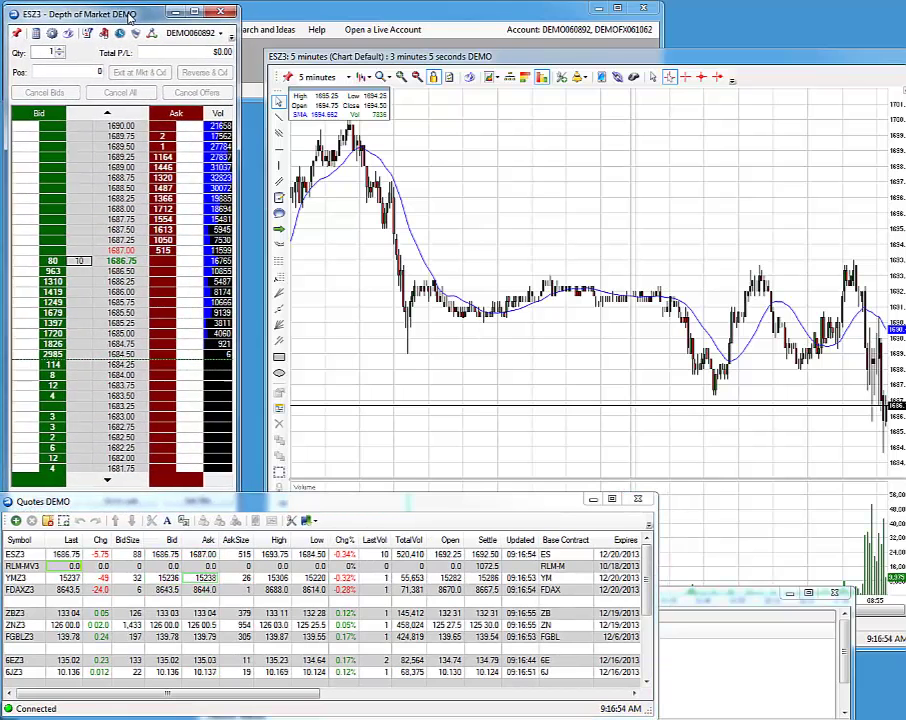
pyautogui.click(15, 34)
pyautogui.moveTo(120, 530); pyautogui.dragTo(120, 490)
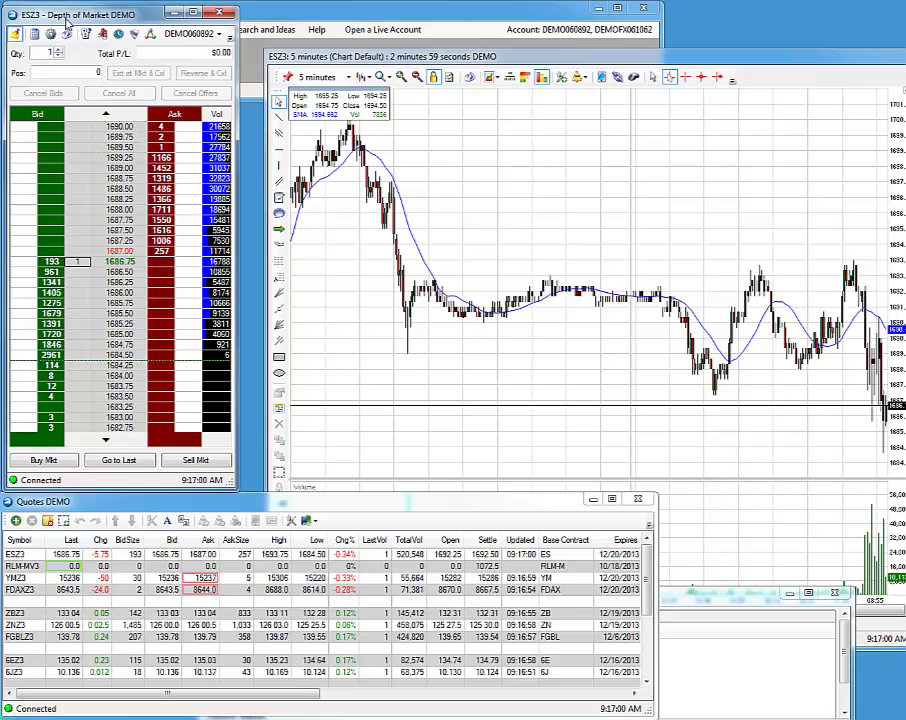
# - Resize the ESZ3 chart into the desktop's upper-right corner and fit the Account Summary window beneath it, beside Quotes
pyautogui.moveTo(262, 47); pyautogui.dragTo(472, 176)
pyautogui.moveTo(690, 176); pyautogui.dragTo(680, 8)
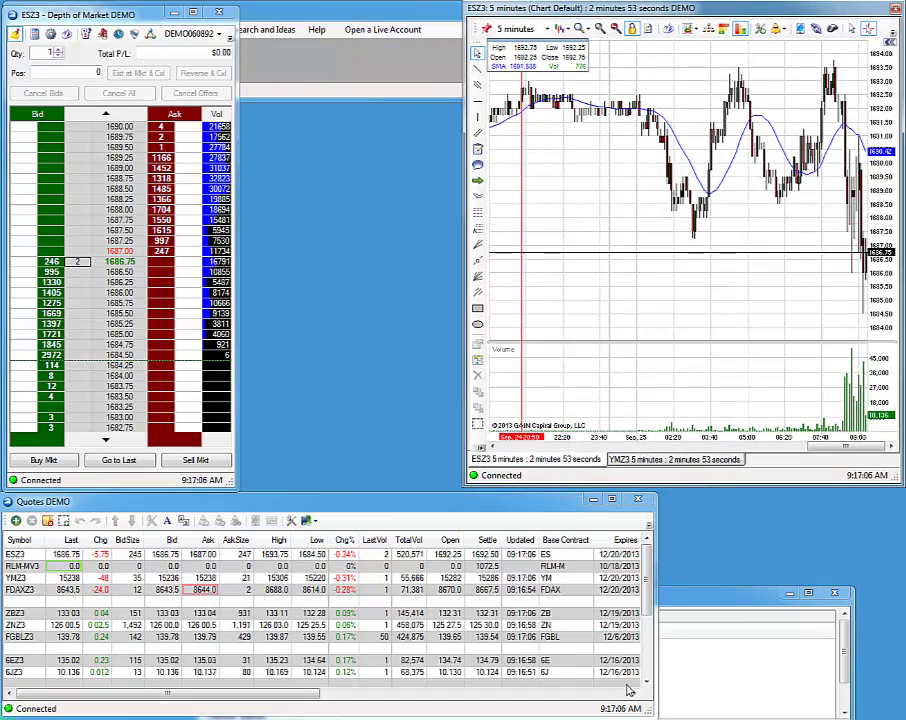
pyautogui.moveTo(712, 600); pyautogui.dragTo(628, 546)
pyautogui.moveTo(760, 597); pyautogui.dragTo(476, 589)
pyautogui.moveTo(370, 540); pyautogui.dragTo(774, 506)
pyautogui.moveTo(882, 636); pyautogui.dragTo(900, 708)
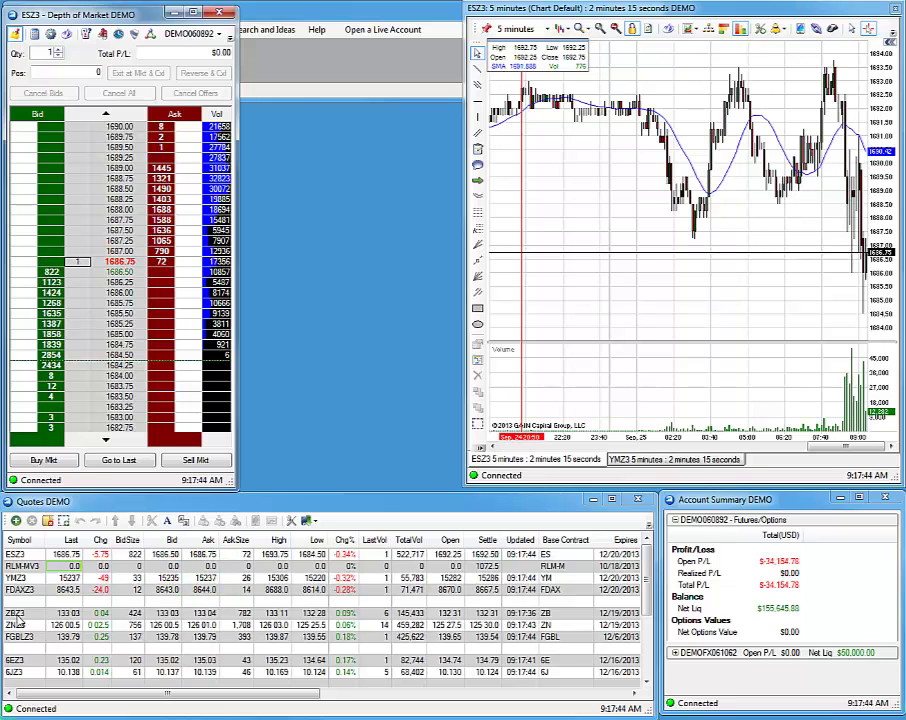
# - Load ZBZ3, 6EZ3 and finally FDAXZ3 from Quotes into the existing Depth of Market window, cancelling the stray price alert
pyautogui.click(16, 615)
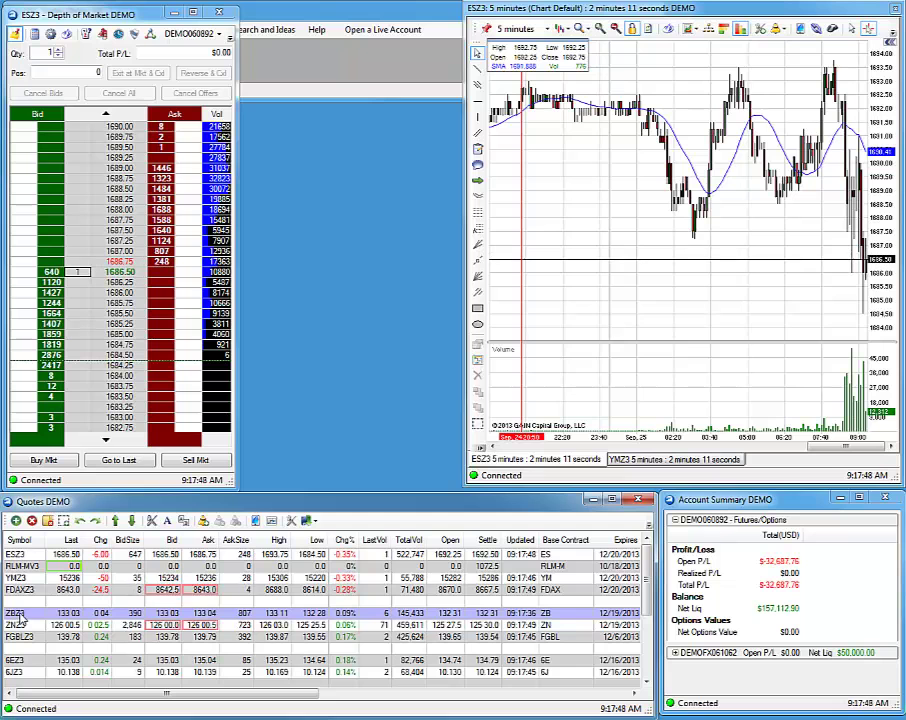
pyautogui.moveTo(99, 507); pyautogui.dragTo(115, 272)
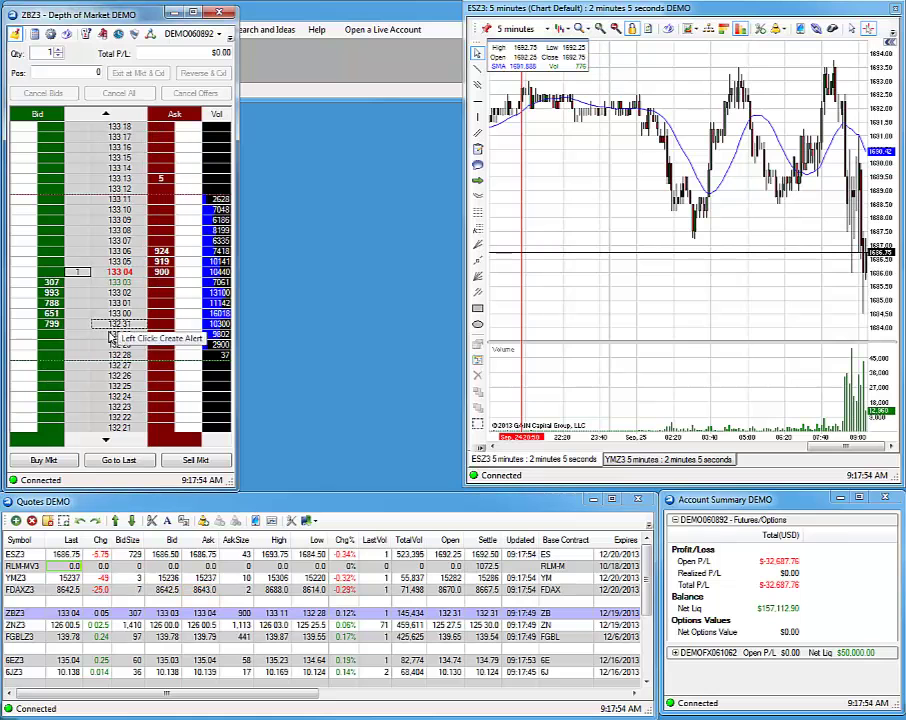
pyautogui.click(21, 662)
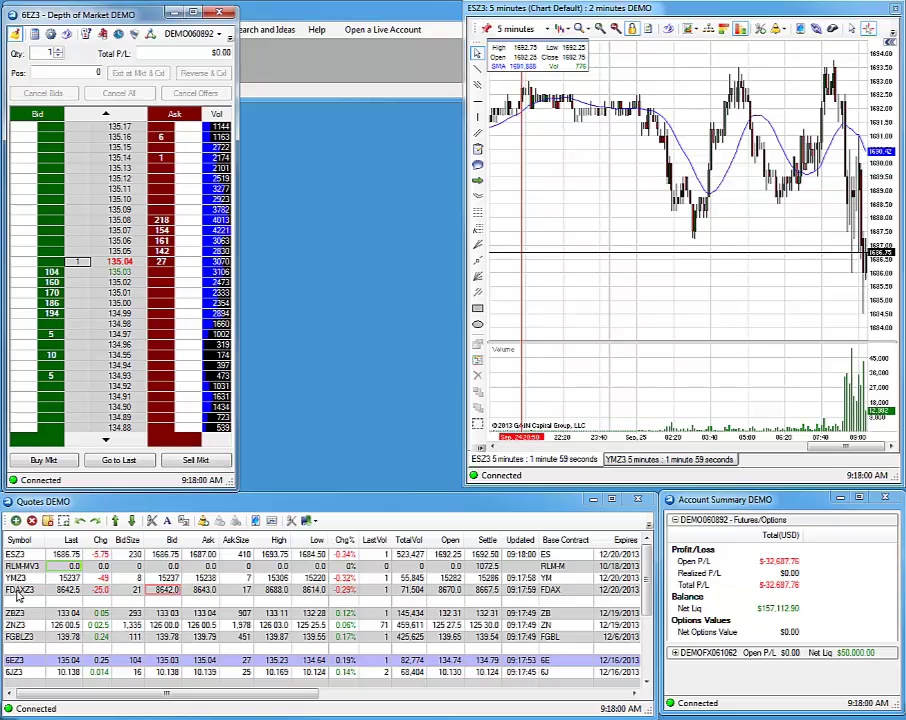
pyautogui.click(17, 592)
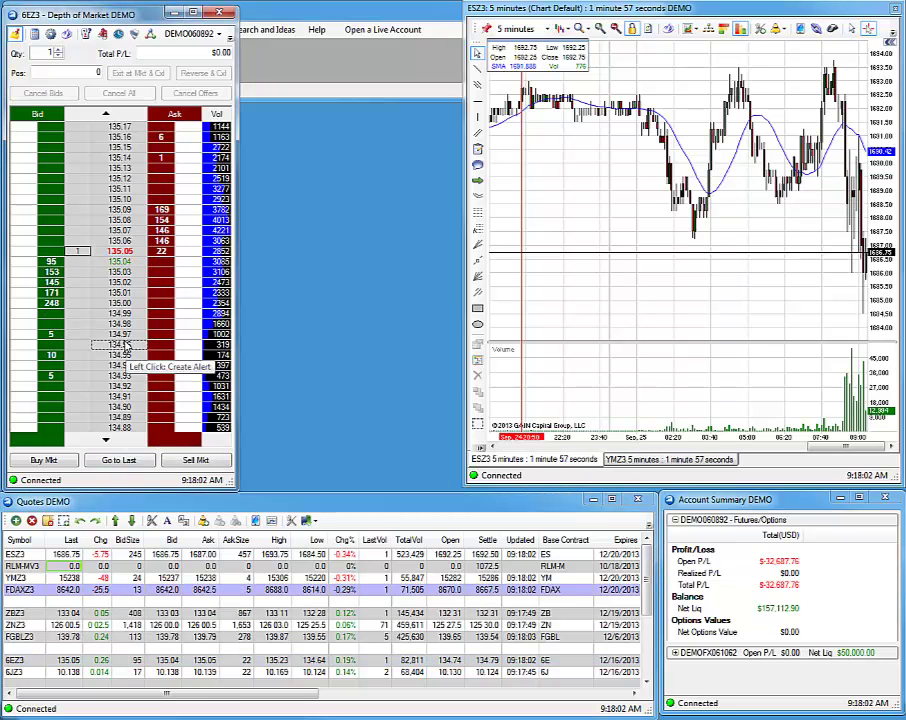
pyautogui.click(120, 303)
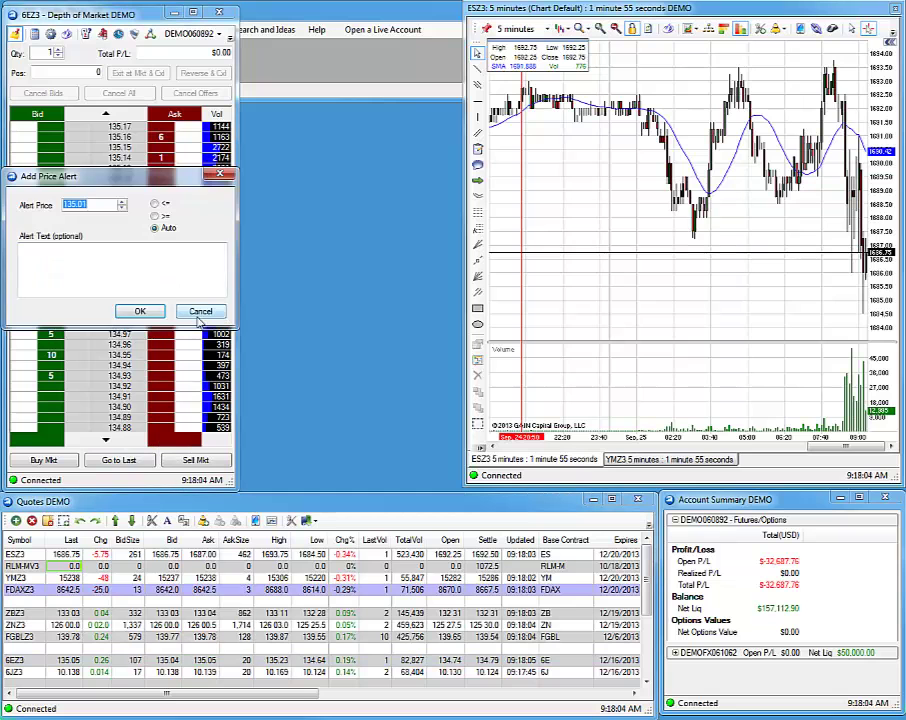
pyautogui.click(199, 312)
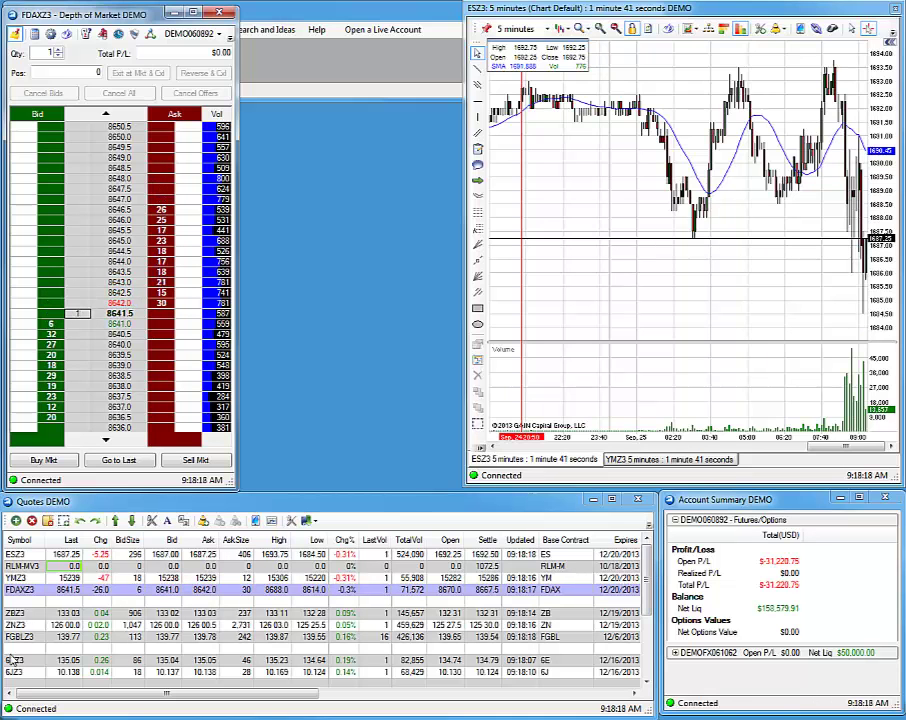
# - Try a second Depth of Market window for FGBLZ3 beside the FDAXZ3 one, and close it
pyautogui.rightClick(23, 640)
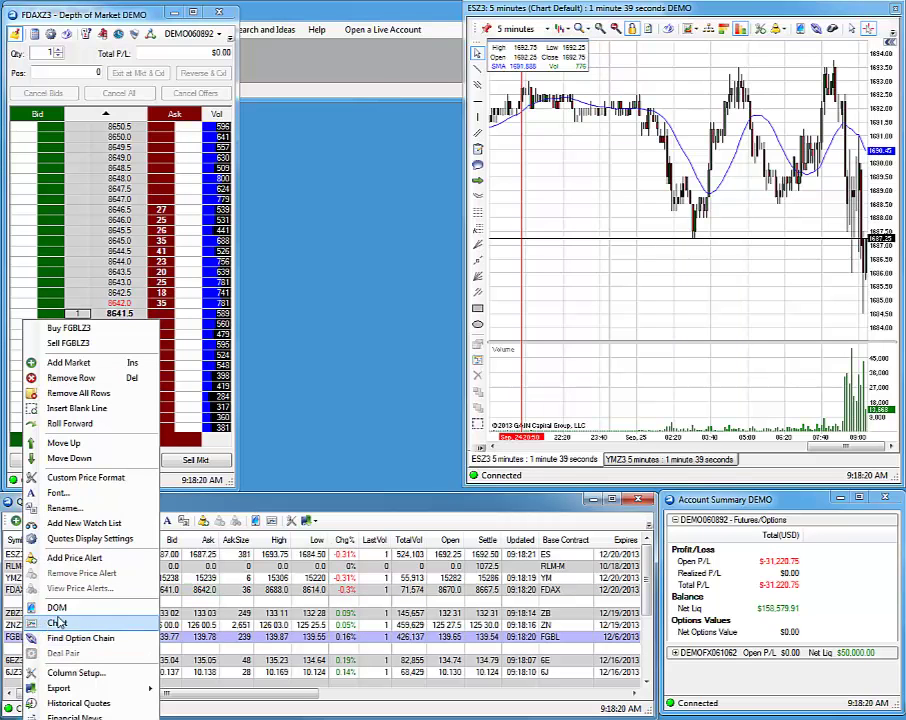
pyautogui.click(57, 608)
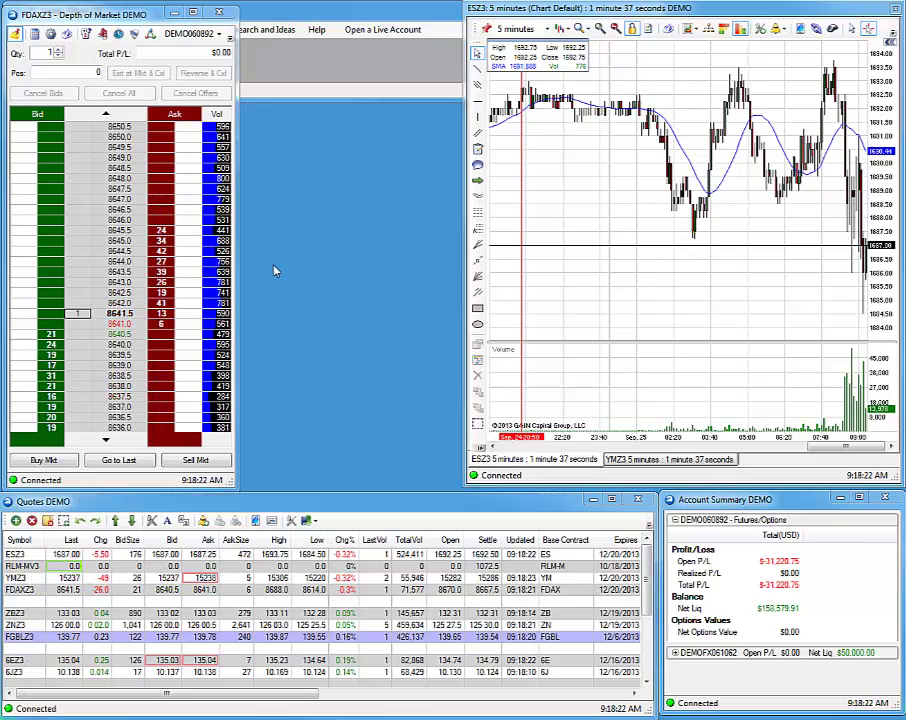
pyautogui.moveTo(160, 95); pyautogui.dragTo(336, 27)
pyautogui.click(456, 25)
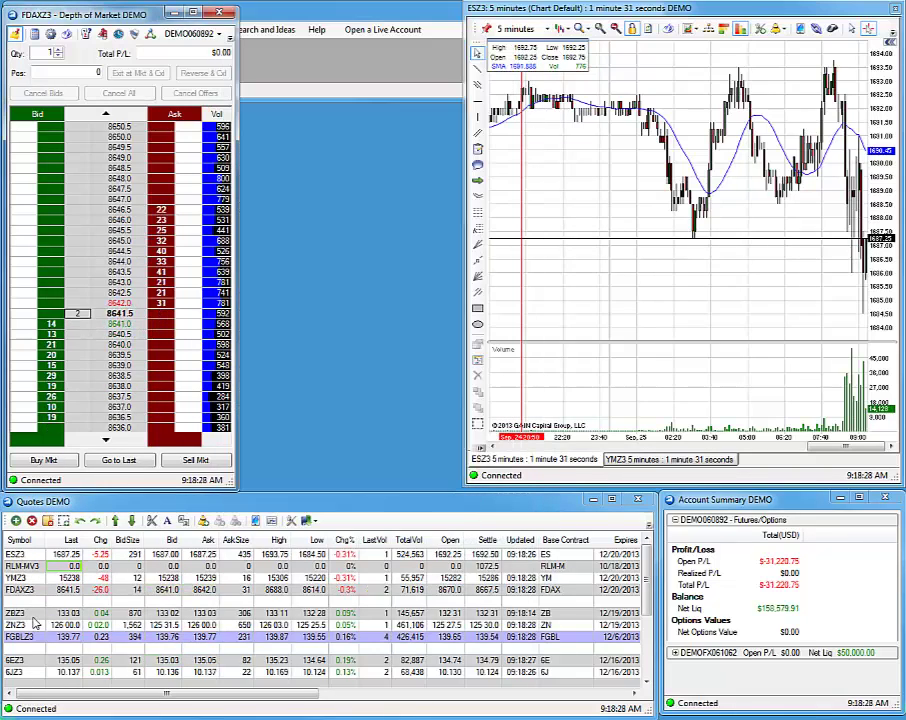
# - Open a Depth of Market window for YMZ3 and fit it, shortened, between the FDAXZ3 window and the narrowed ESZ3 chart
pyautogui.click(30, 580)
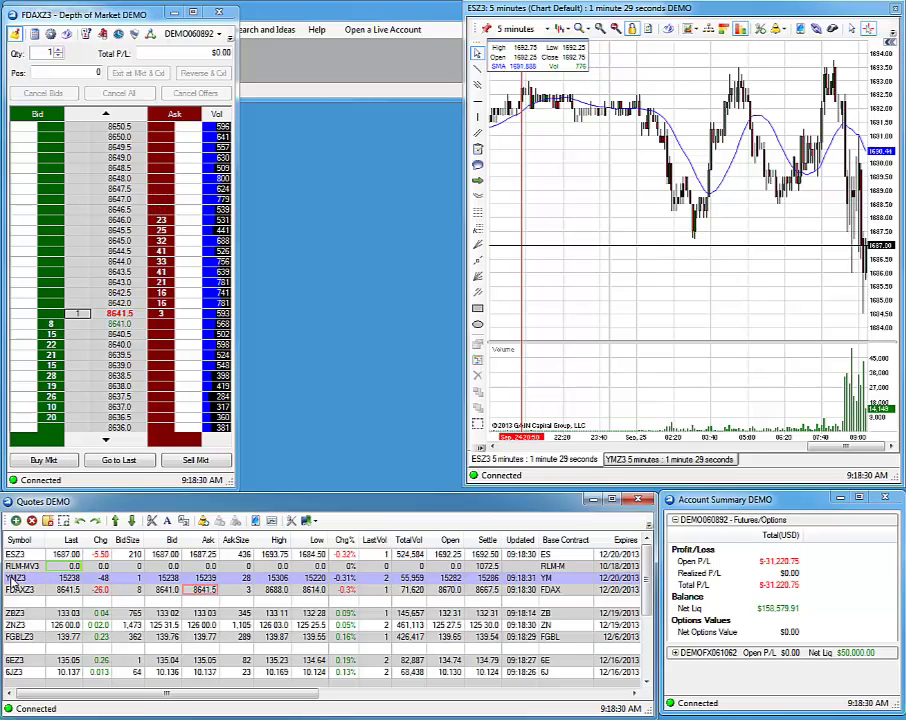
pyautogui.rightClick(30, 580)
pyautogui.click(54, 614)
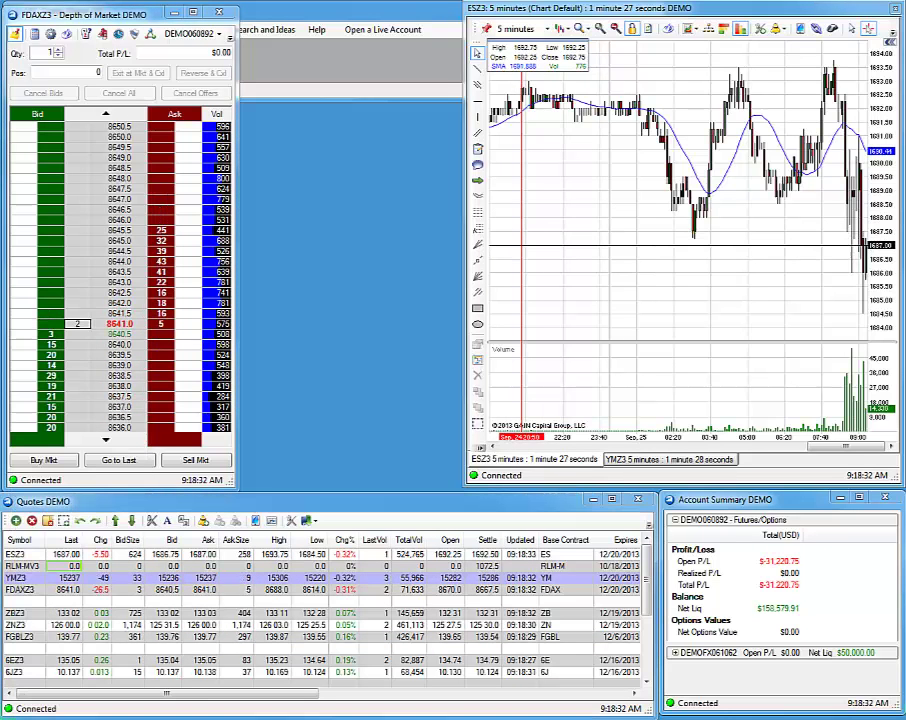
pyautogui.moveTo(131, 10); pyautogui.dragTo(371, 8)
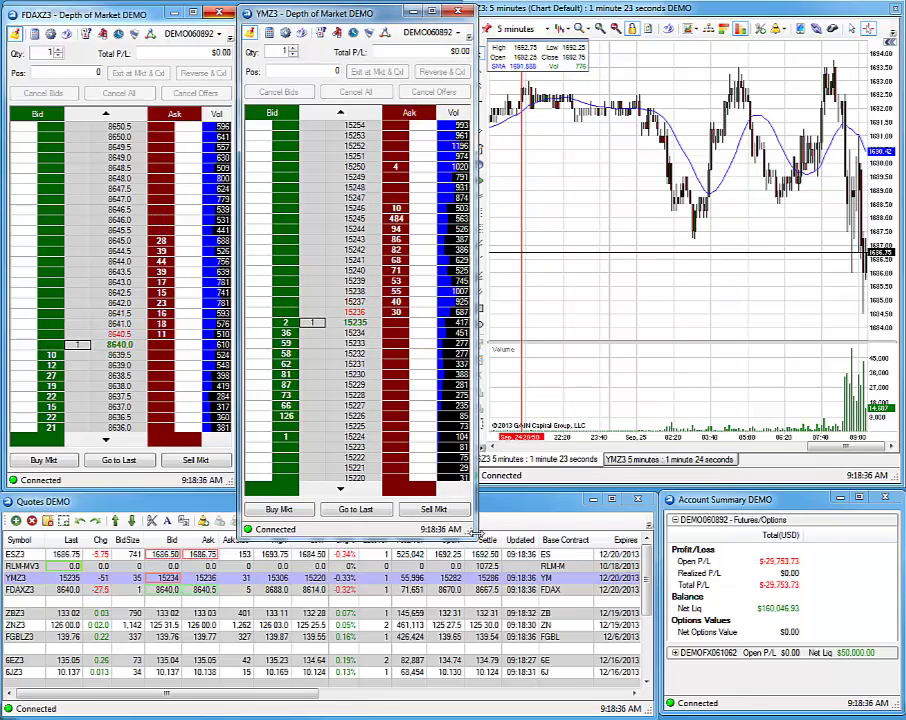
pyautogui.moveTo(469, 533); pyautogui.dragTo(458, 487)
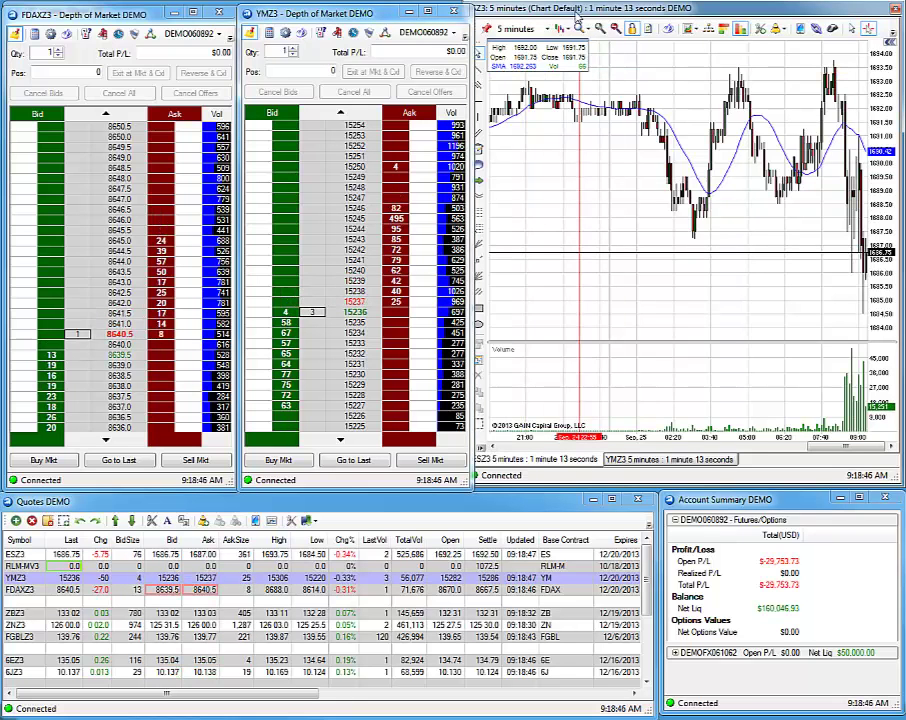
pyautogui.click(515, 460)
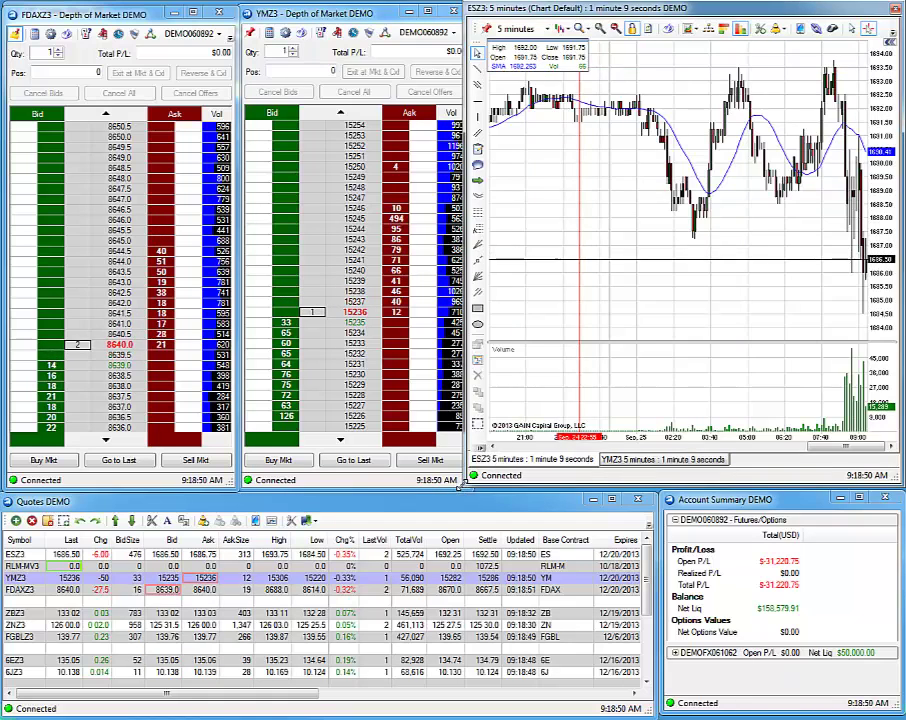
pyautogui.moveTo(466, 487); pyautogui.dragTo(478, 489)
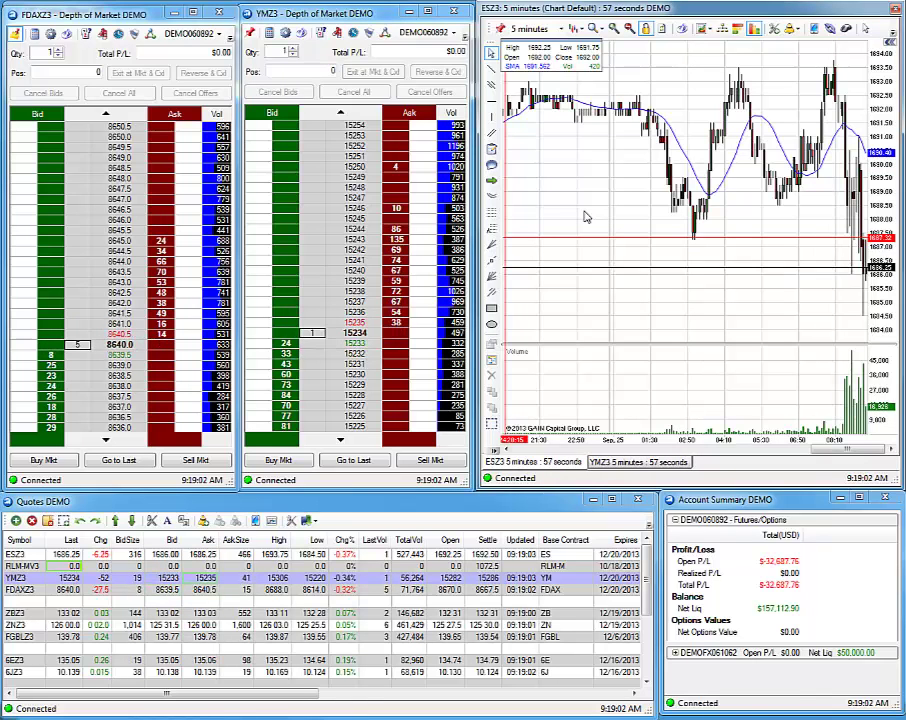
# - Switch the ESZ3 chart's market to YMZ3
pyautogui.write('ym')
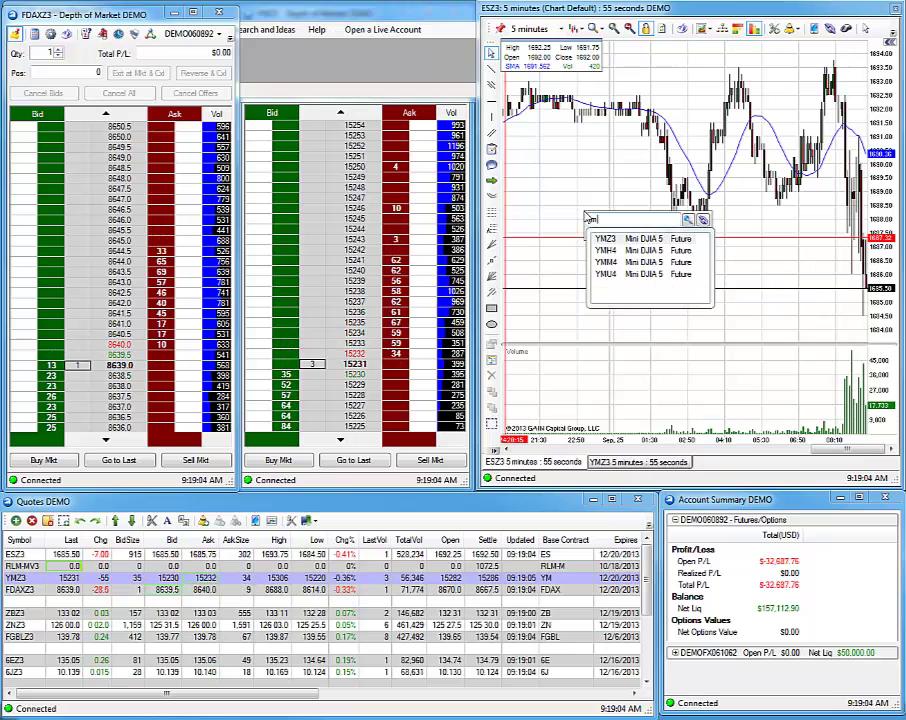
pyautogui.write('z3')
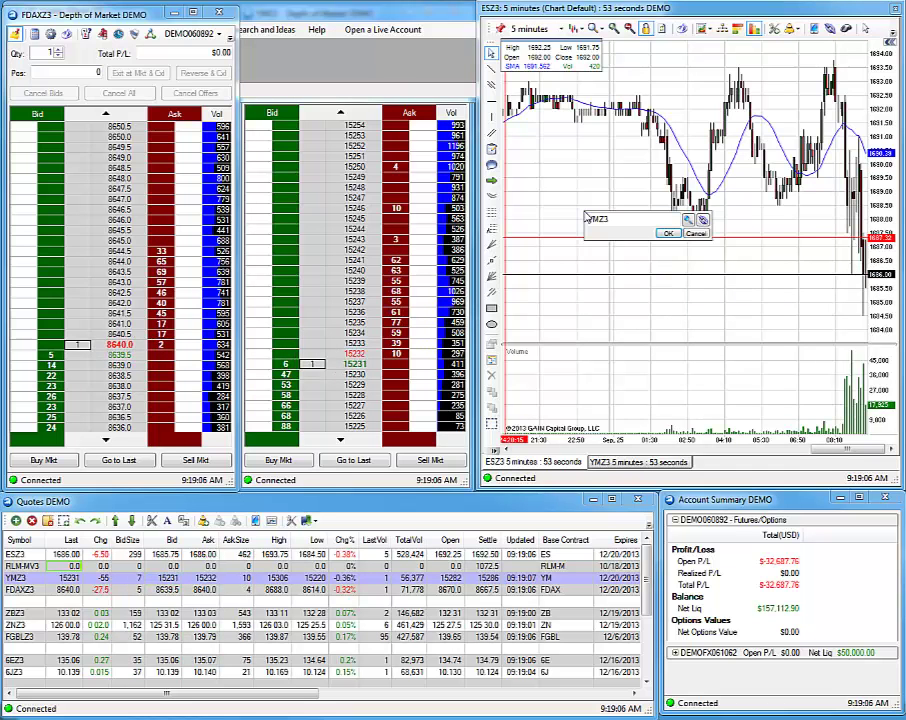
pyautogui.press('Return')
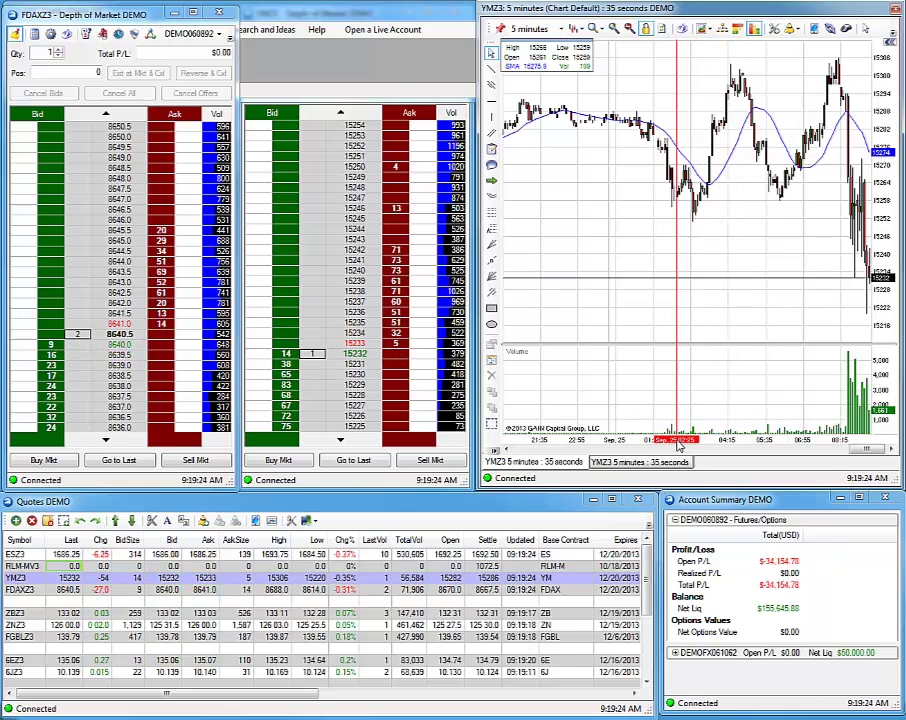
# - Zoom in on the YMZ3 chart's time axis for larger candles, and test stretching and resetting its price scale
pyautogui.scroll(3, 679, 446)
pyautogui.scroll(2, 679, 446)
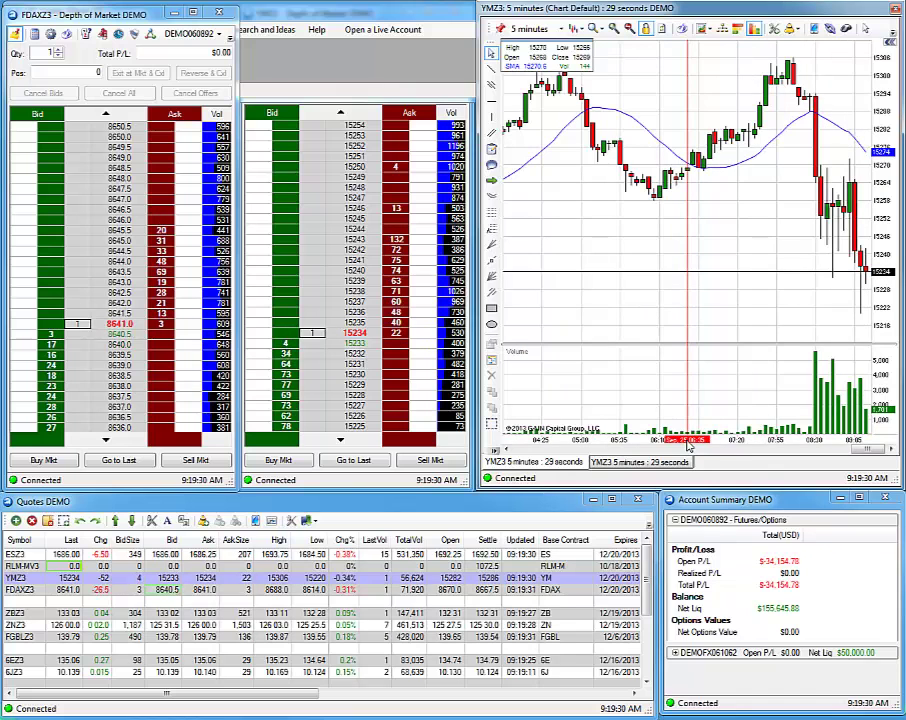
pyautogui.scroll(2, 687, 447)
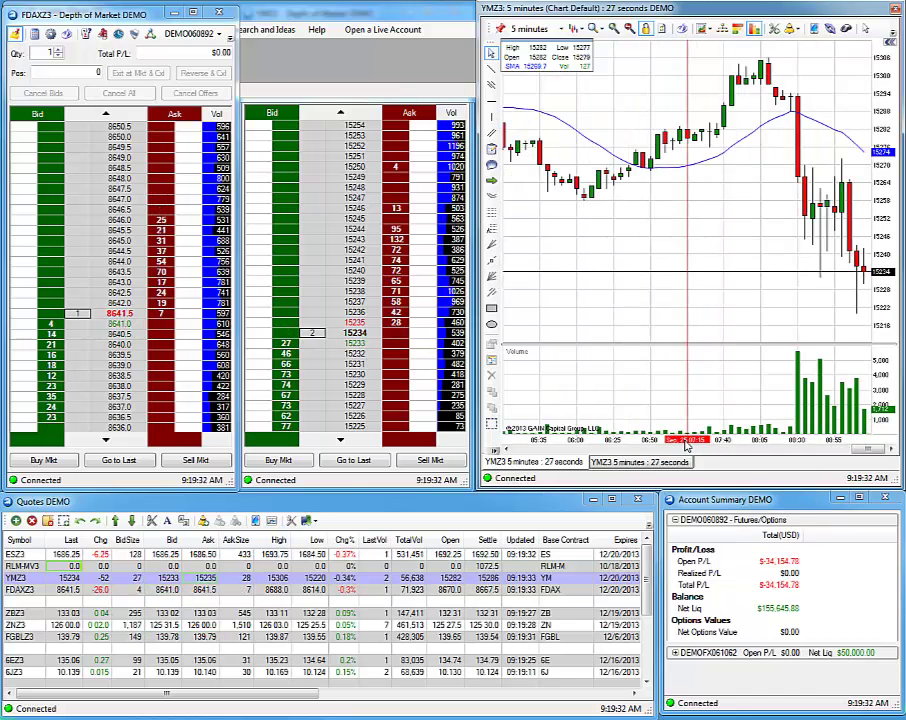
pyautogui.scroll(3, 682, 446)
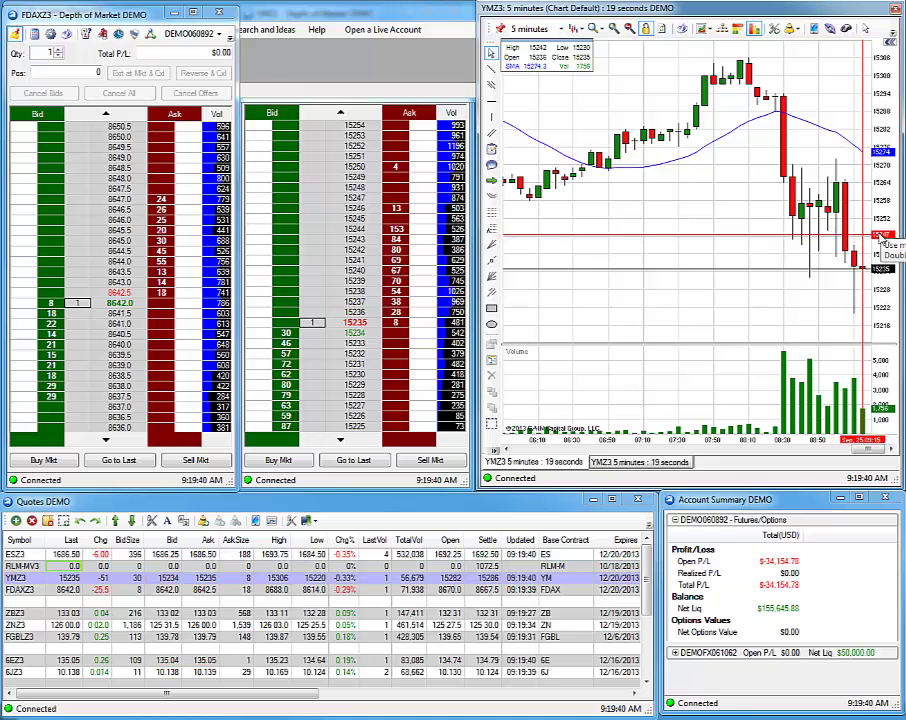
pyautogui.moveTo(882, 240); pyautogui.dragTo(878, 248)
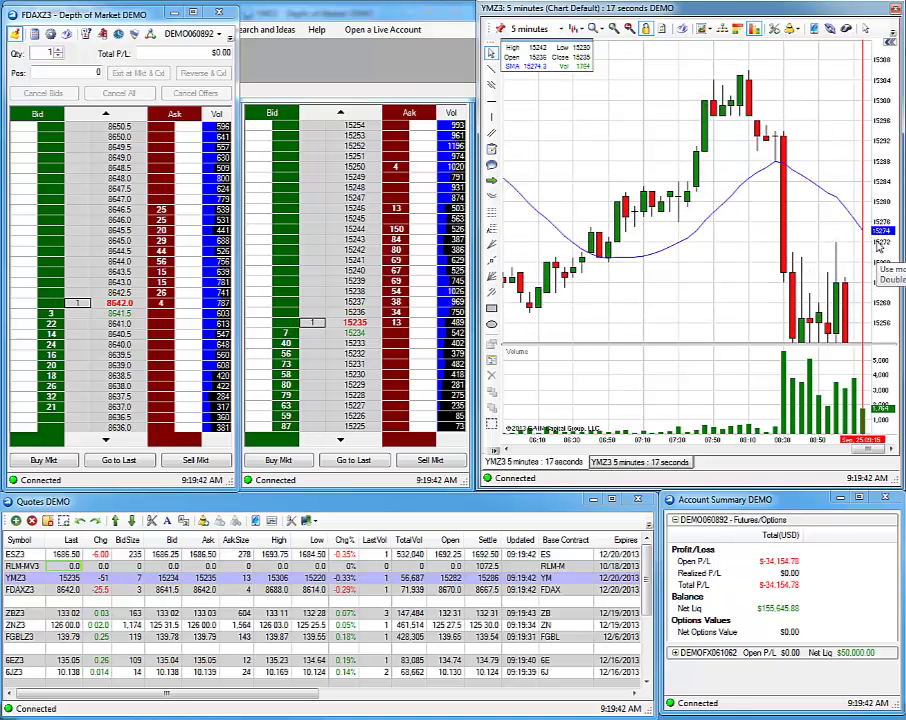
pyautogui.doubleClick(878, 248)
pyautogui.moveTo(878, 248); pyautogui.dragTo(880, 262)
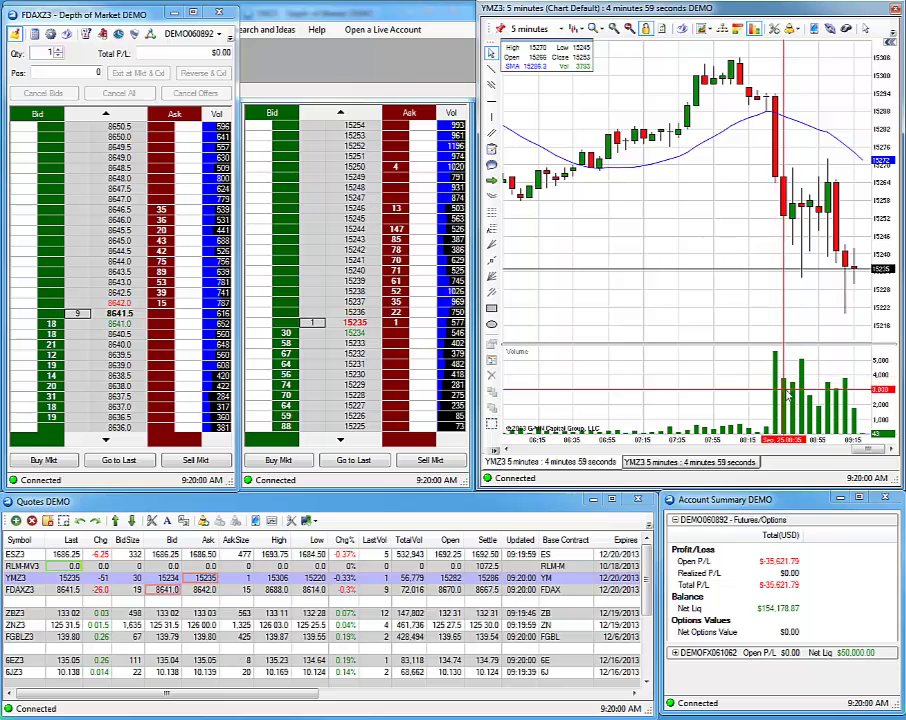
# - Remove the volume series from the YMZ3 chart
pyautogui.rightClick(784, 396)
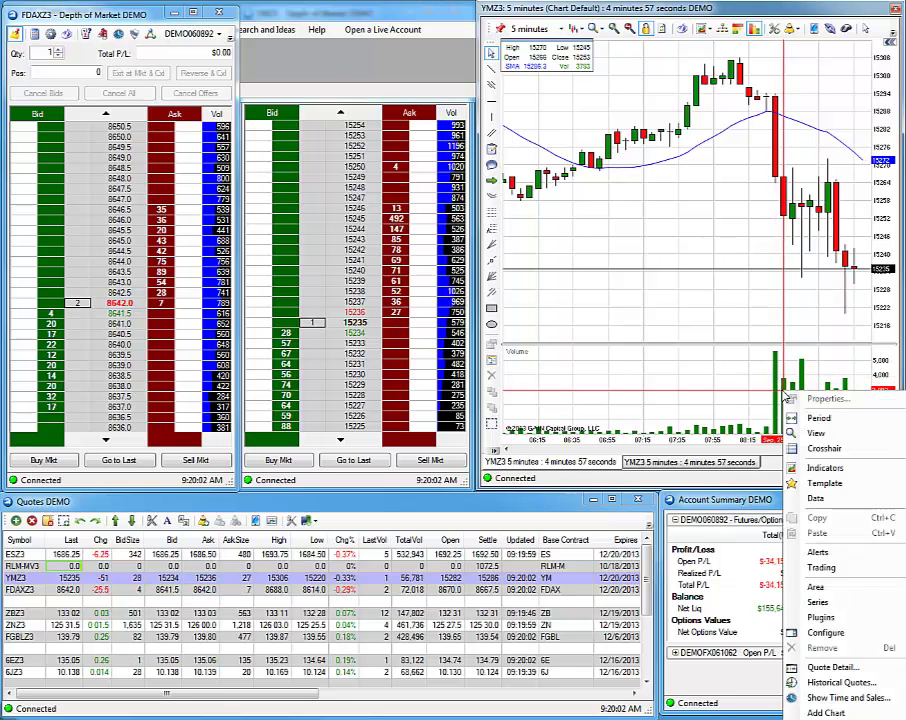
pyautogui.press('Escape')
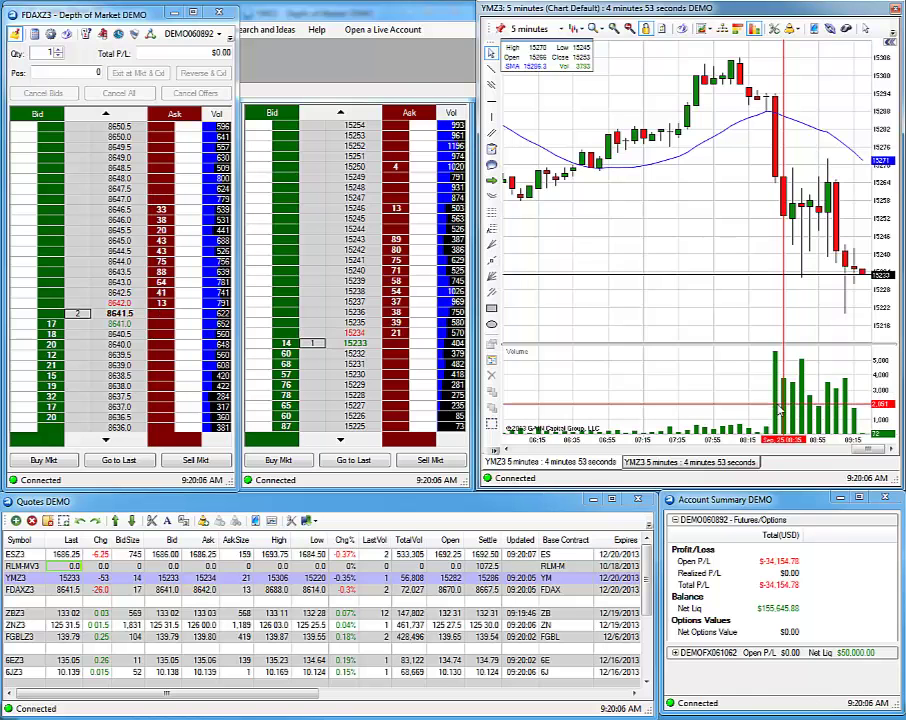
pyautogui.rightClick(521, 347)
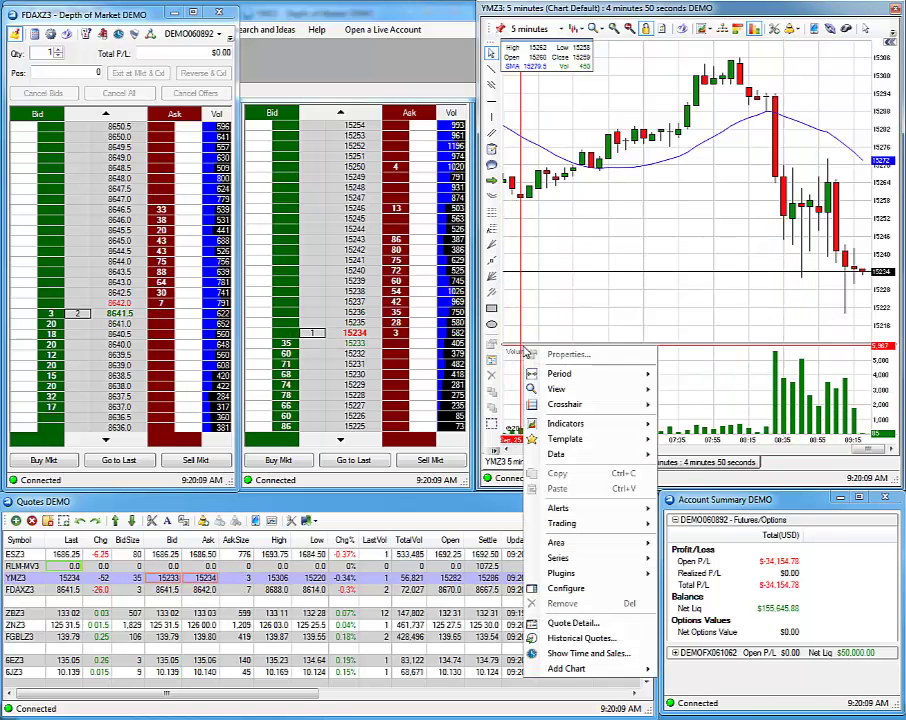
pyautogui.click(695, 372)
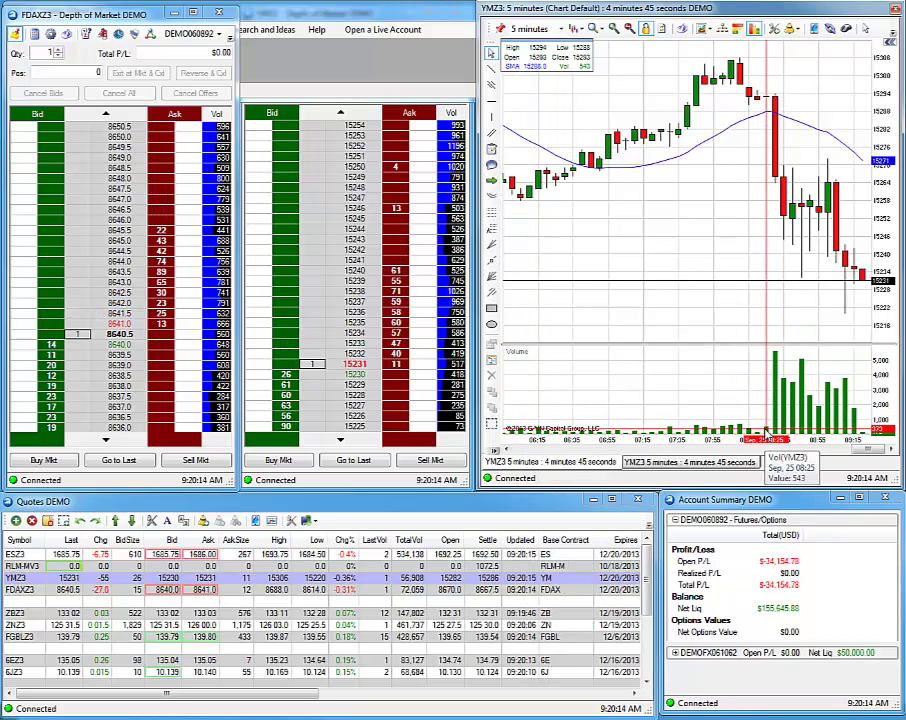
pyautogui.rightClick(766, 436)
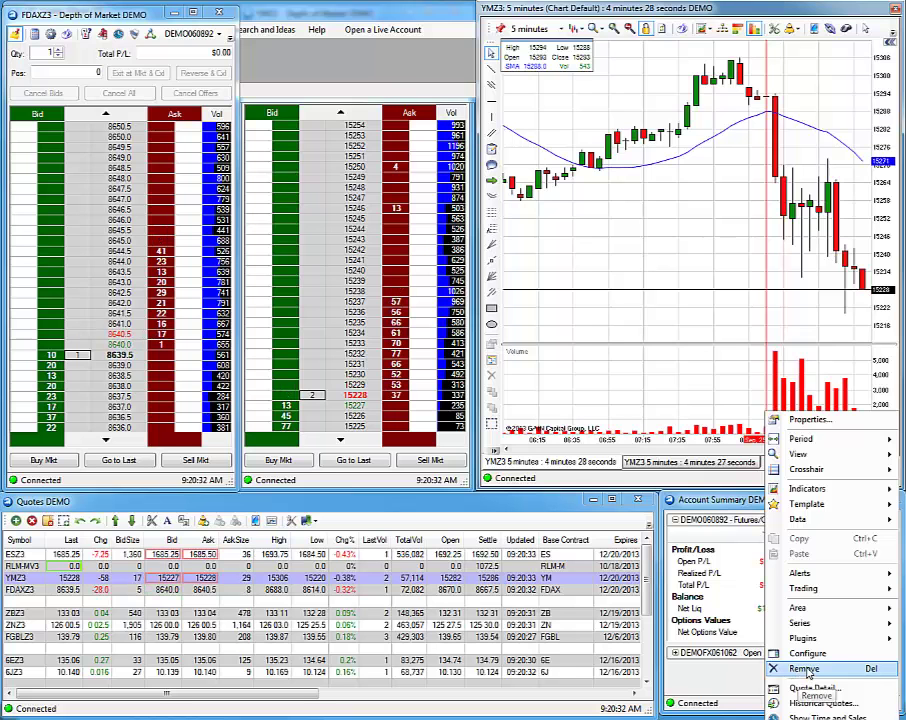
pyautogui.click(804, 669)
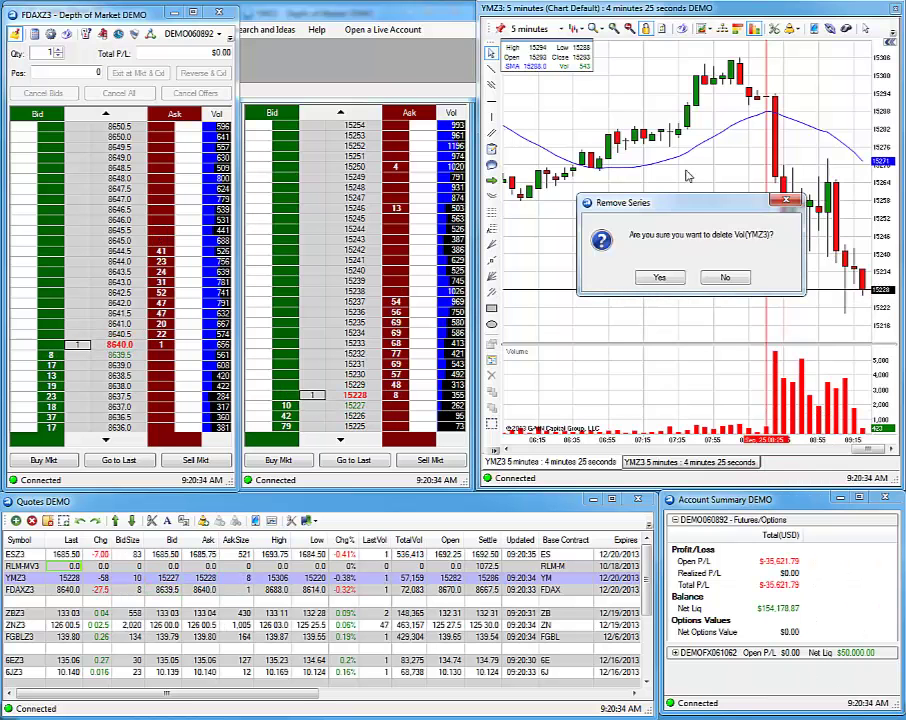
pyautogui.click(662, 277)
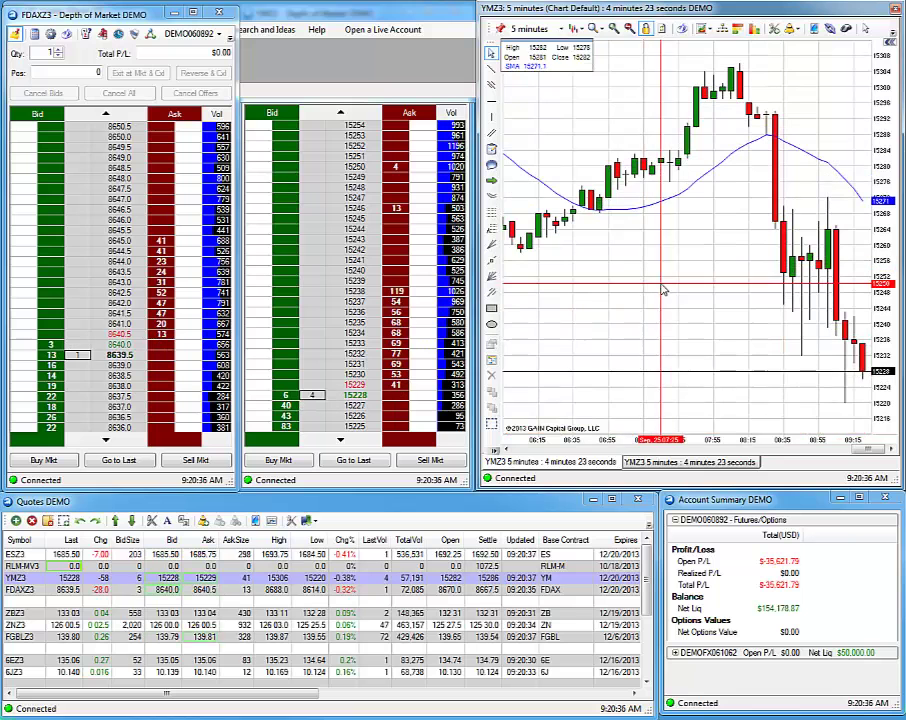
# - Start a Simple Moving Average indicator on the YMZ3 chart and set its line colour to Lime
pyautogui.rightClick(697, 240)
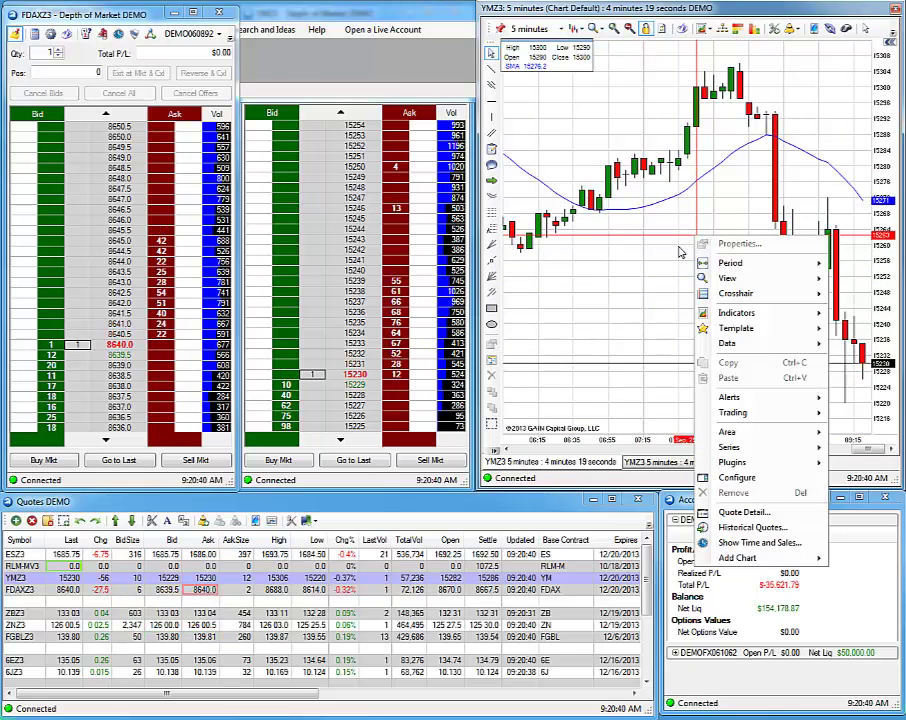
pyautogui.moveTo(740, 315)
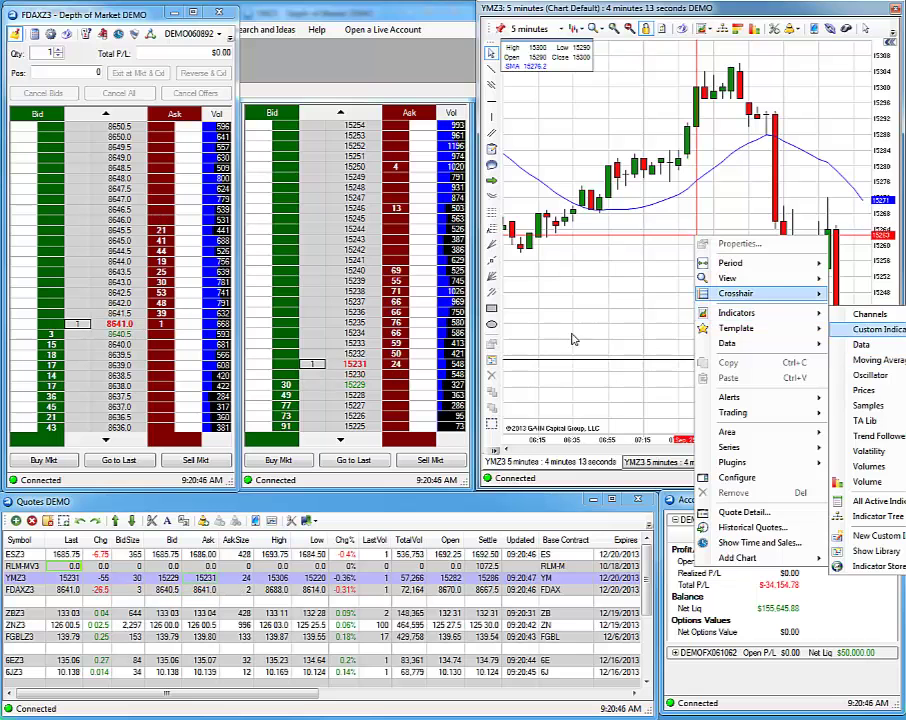
pyautogui.rightClick(520, 124)
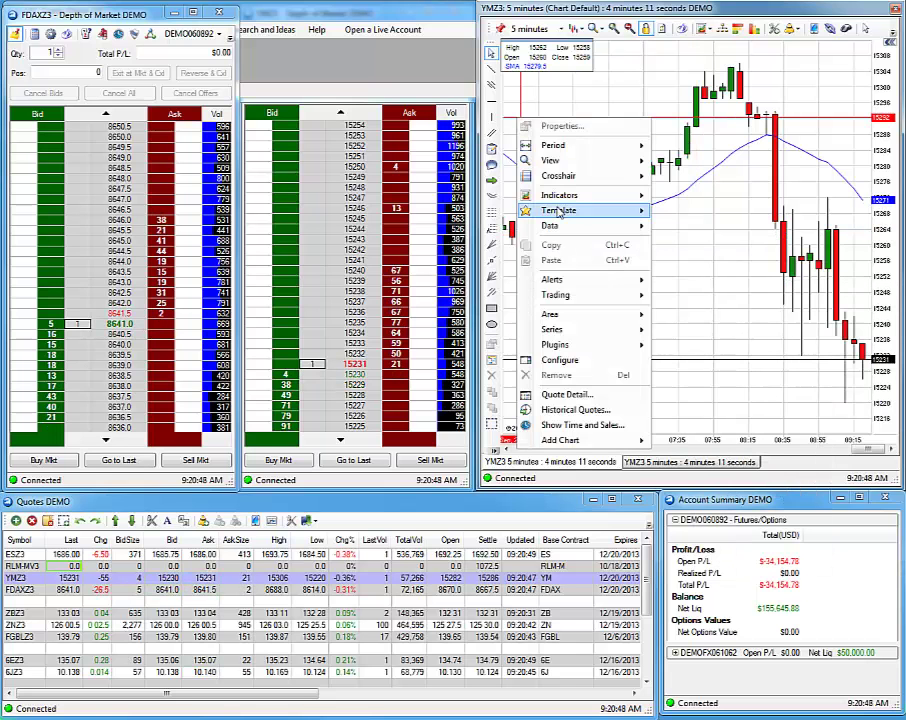
pyautogui.moveTo(560, 200)
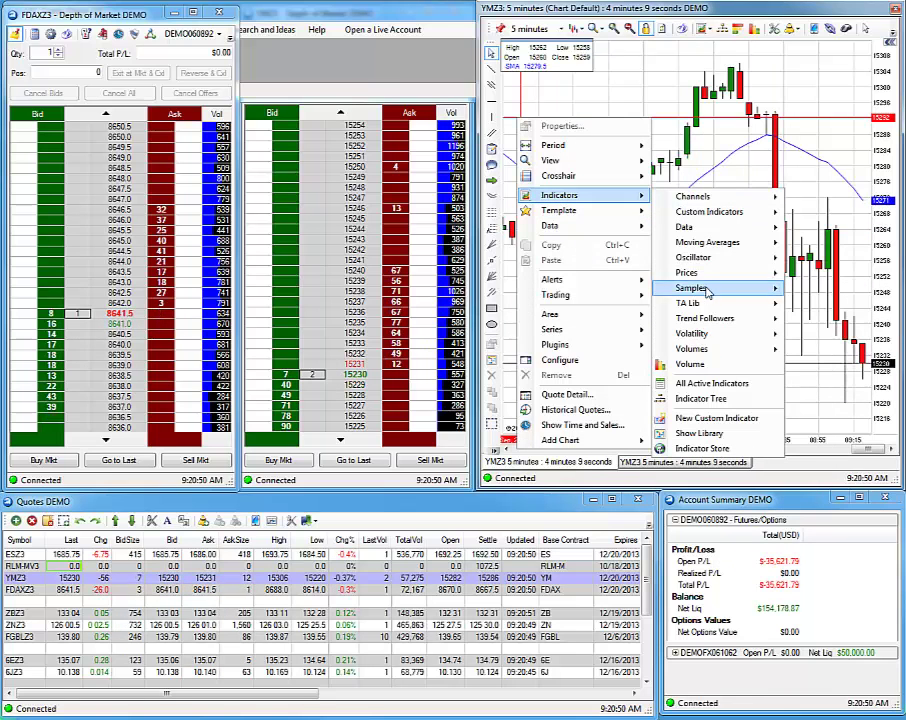
pyautogui.moveTo(743, 249)
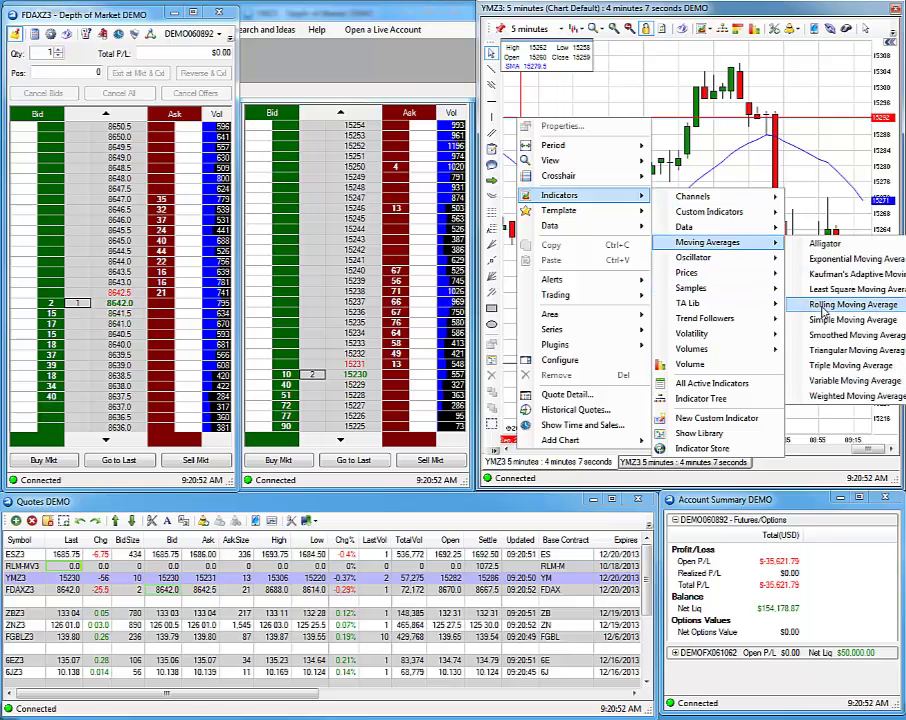
pyautogui.click(822, 318)
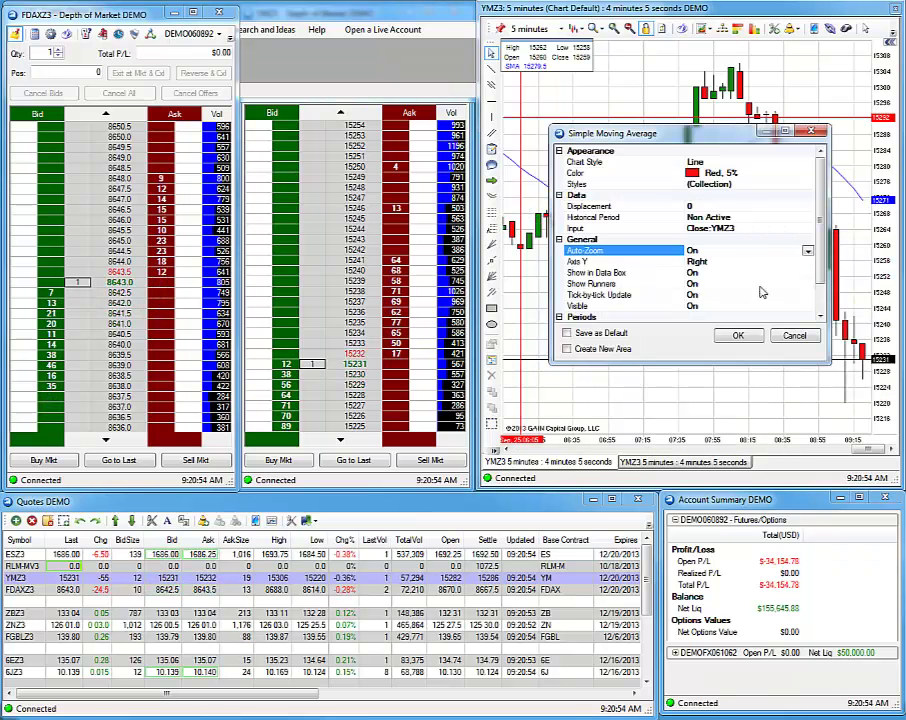
pyautogui.click(793, 174)
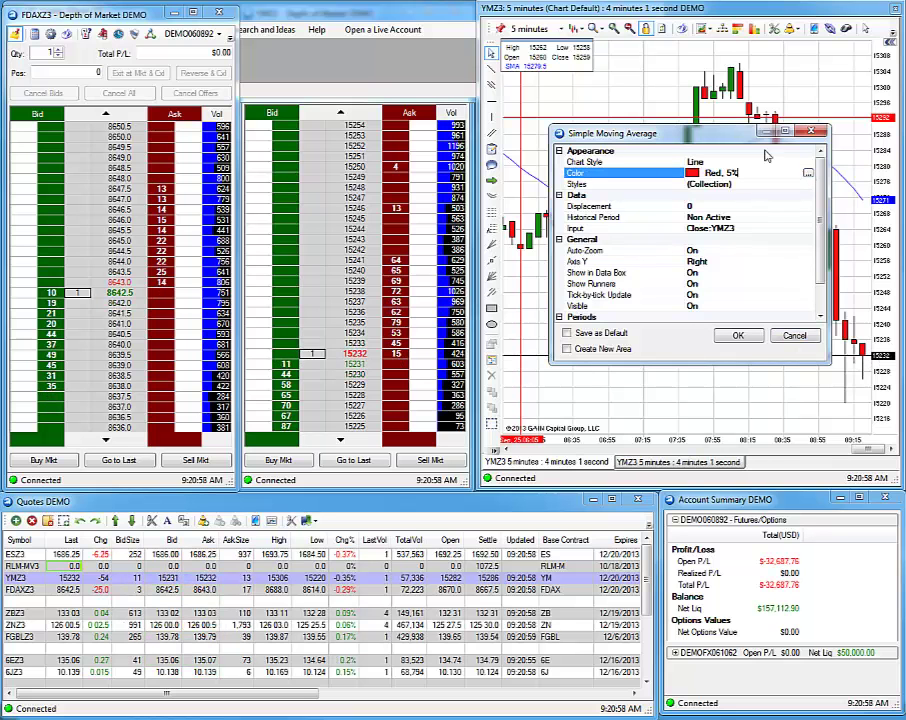
pyautogui.click(808, 174)
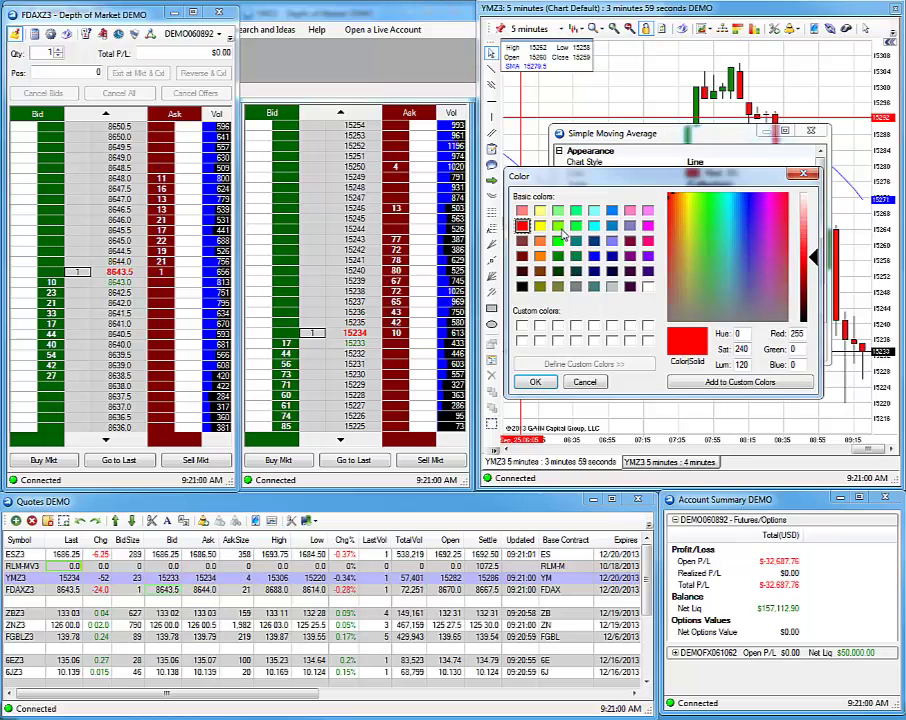
pyautogui.click(558, 241)
pyautogui.click(528, 386)
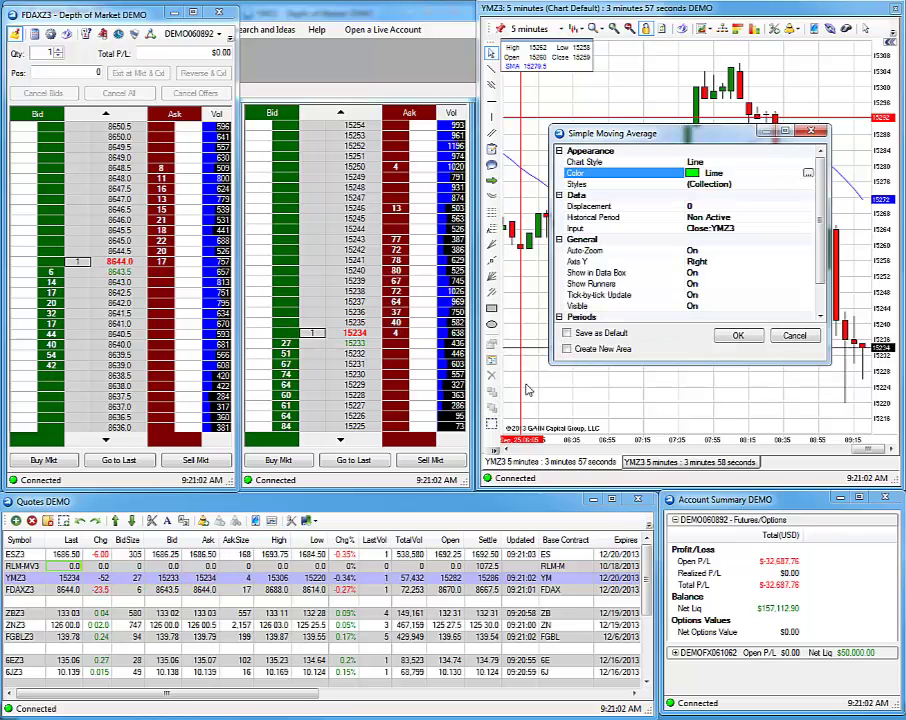
# - Set the new moving average's window to 23 periods and add it to the chart
pyautogui.scroll(-1, 825, 178)
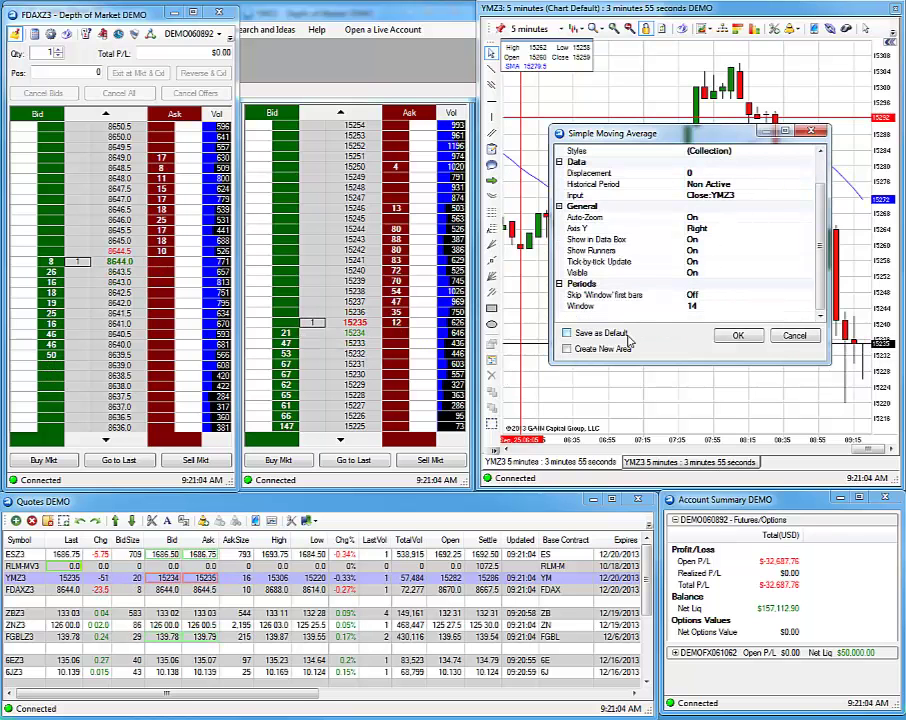
pyautogui.click(705, 308)
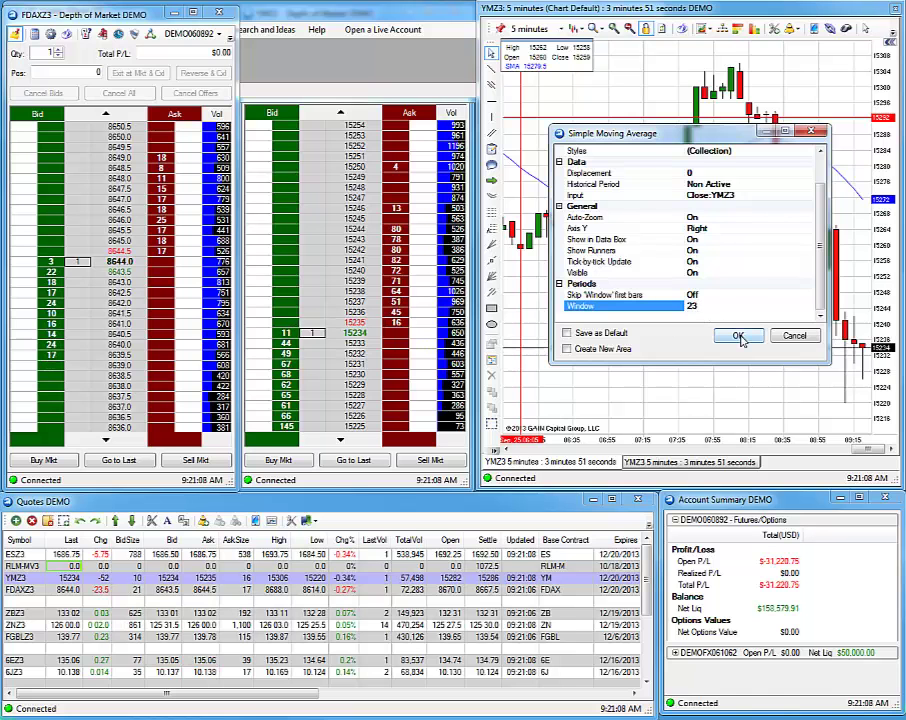
pyautogui.click(737, 336)
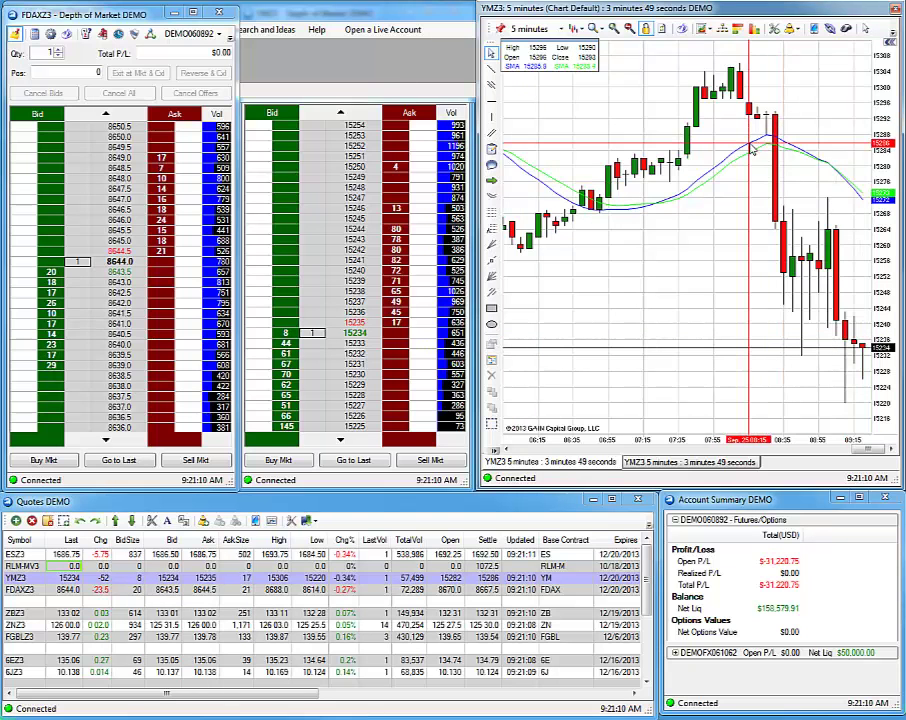
# - Reconfigure the blue moving average on the YMZ3 chart to a window of 50 periods, then close its settings
pyautogui.moveTo(686, 163)
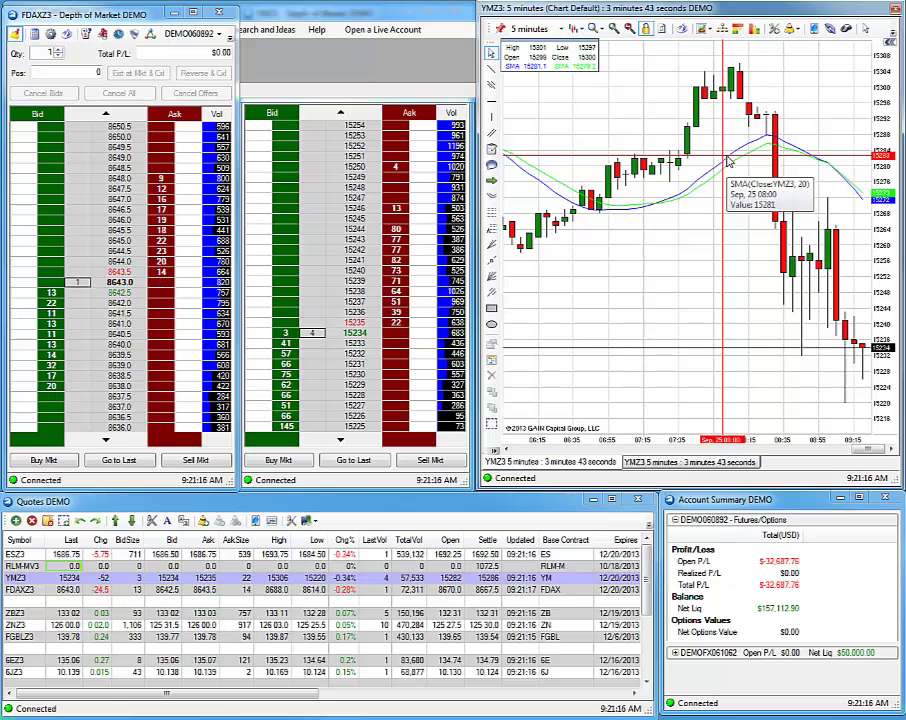
pyautogui.rightClick(728, 162)
pyautogui.click(728, 162)
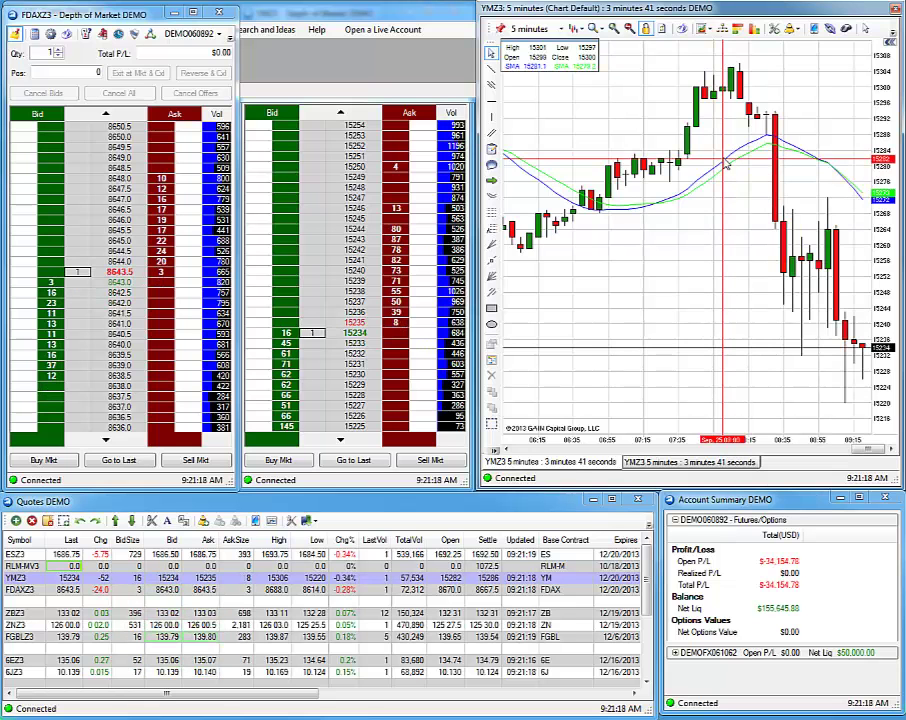
pyautogui.rightClick(729, 162)
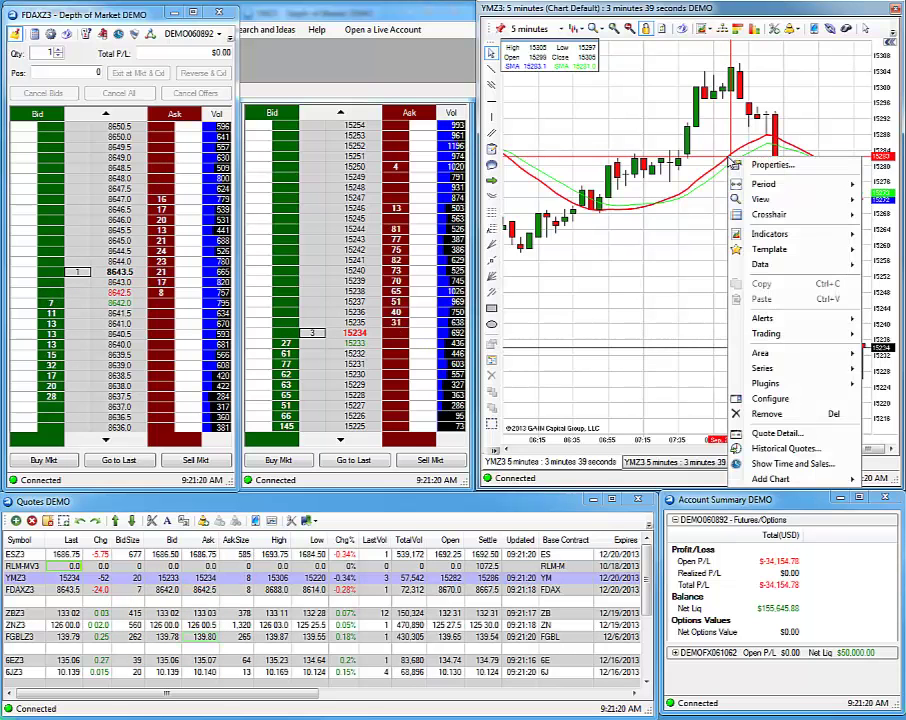
pyautogui.click(776, 400)
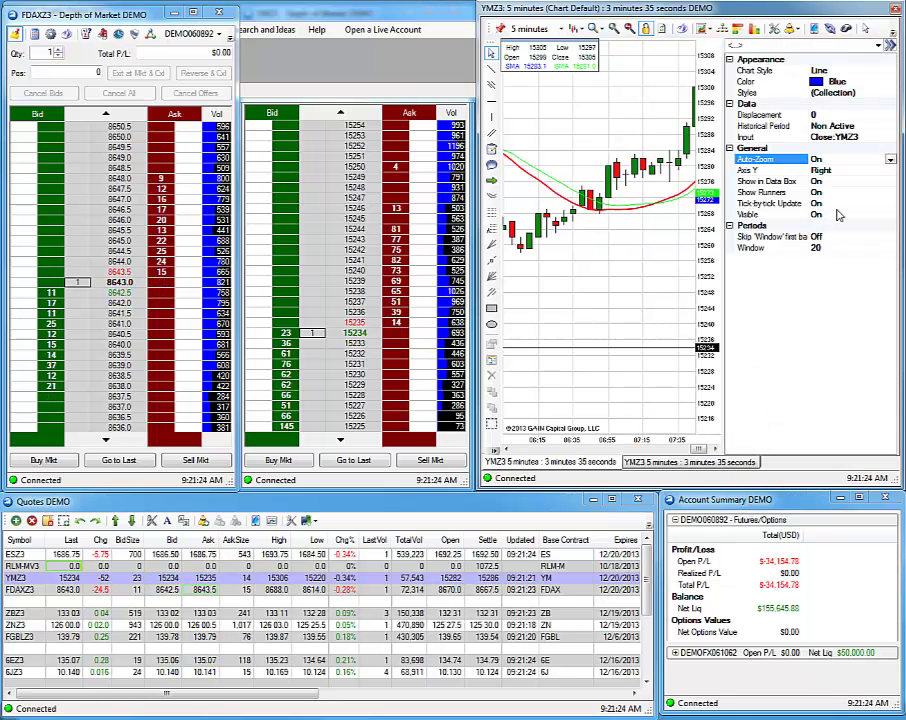
pyautogui.click(830, 248)
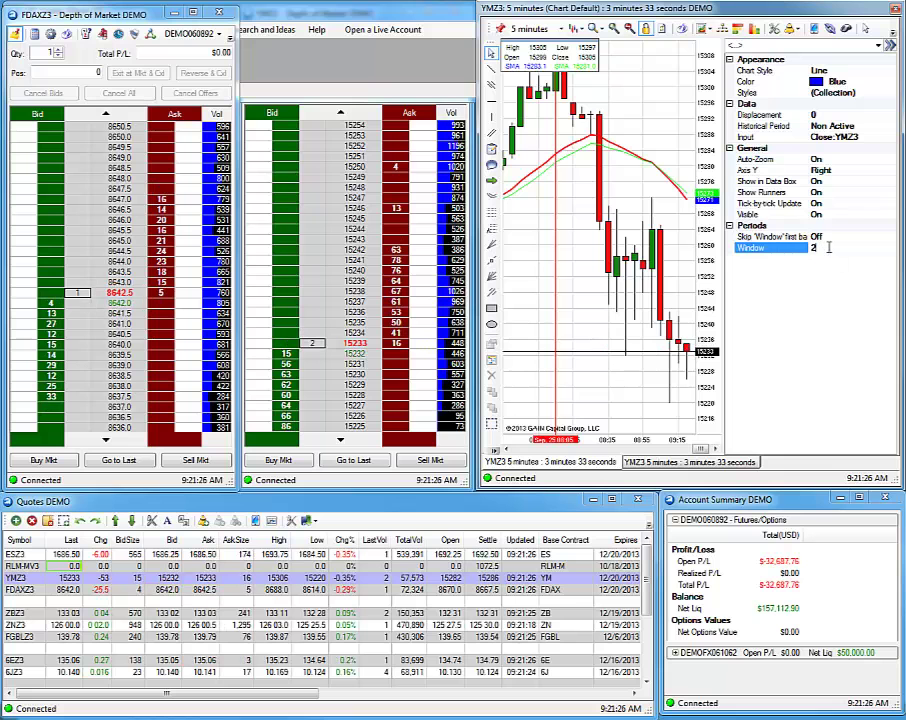
pyautogui.press('Return')
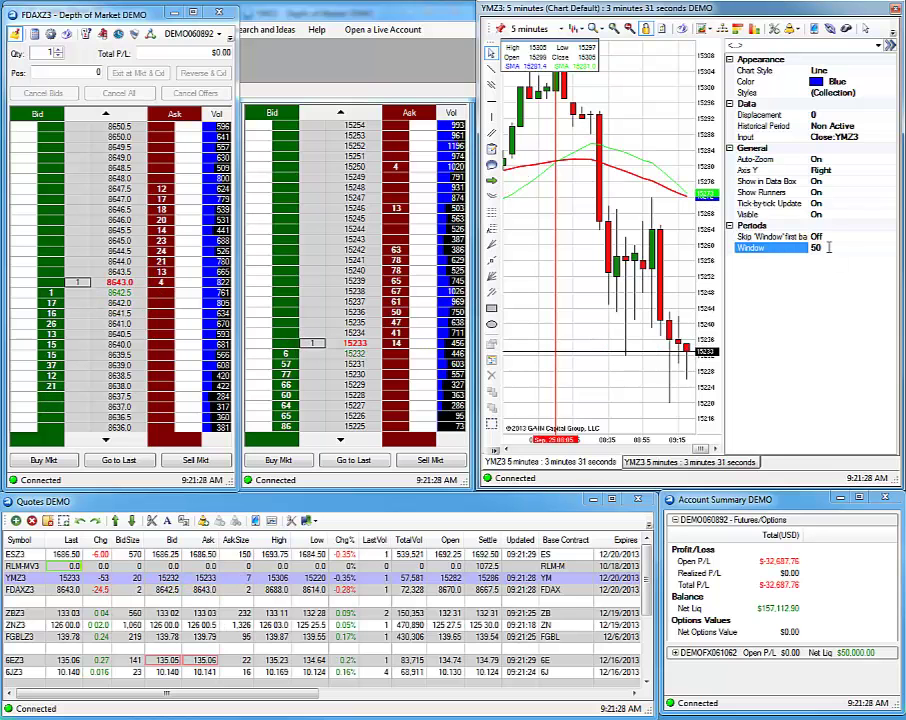
pyautogui.click(889, 47)
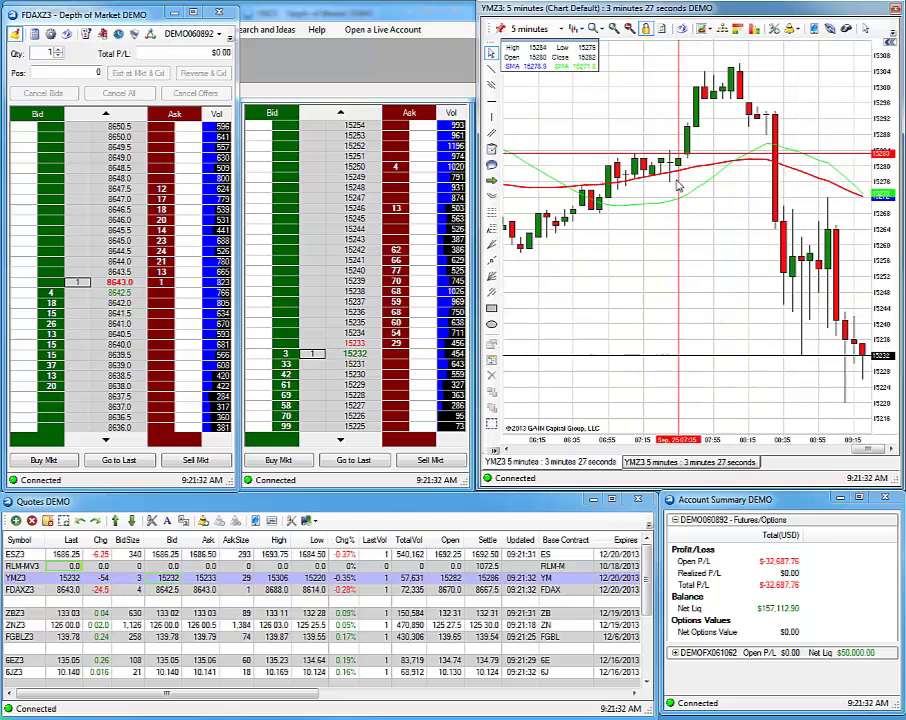
# - Switch the YMZ3 chart to 30-minute candles and compress its time and price scales to show more price history
pyautogui.click(559, 29)
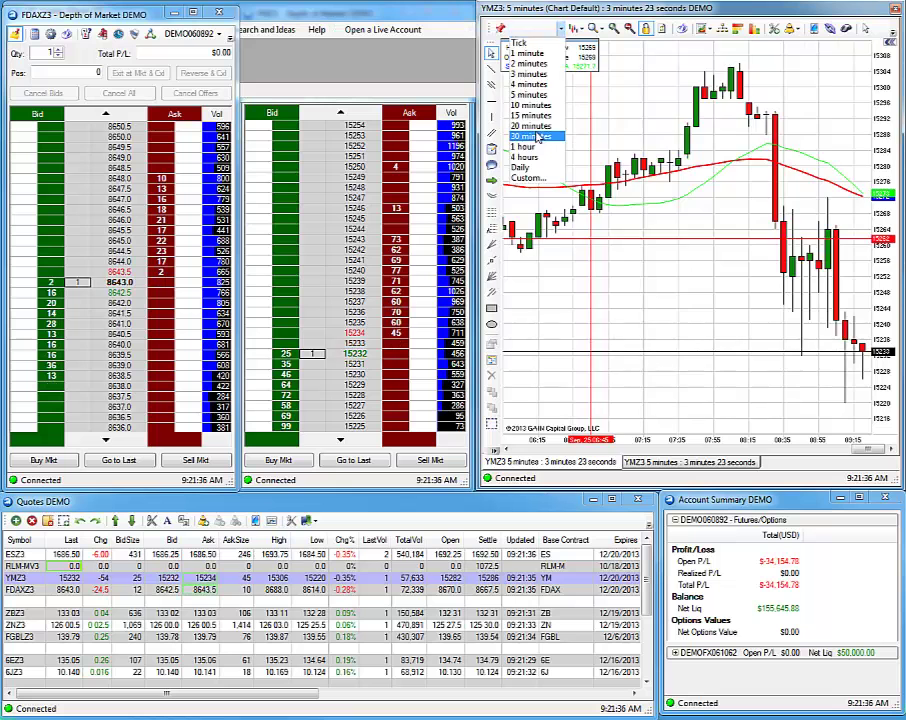
pyautogui.click(531, 136)
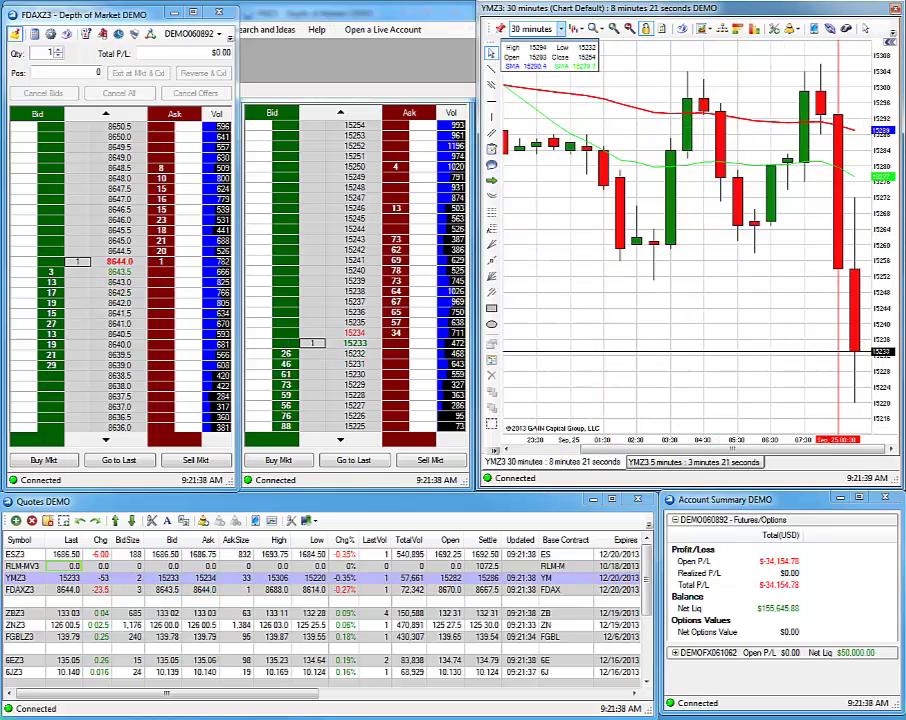
pyautogui.scroll(-3, 740, 448)
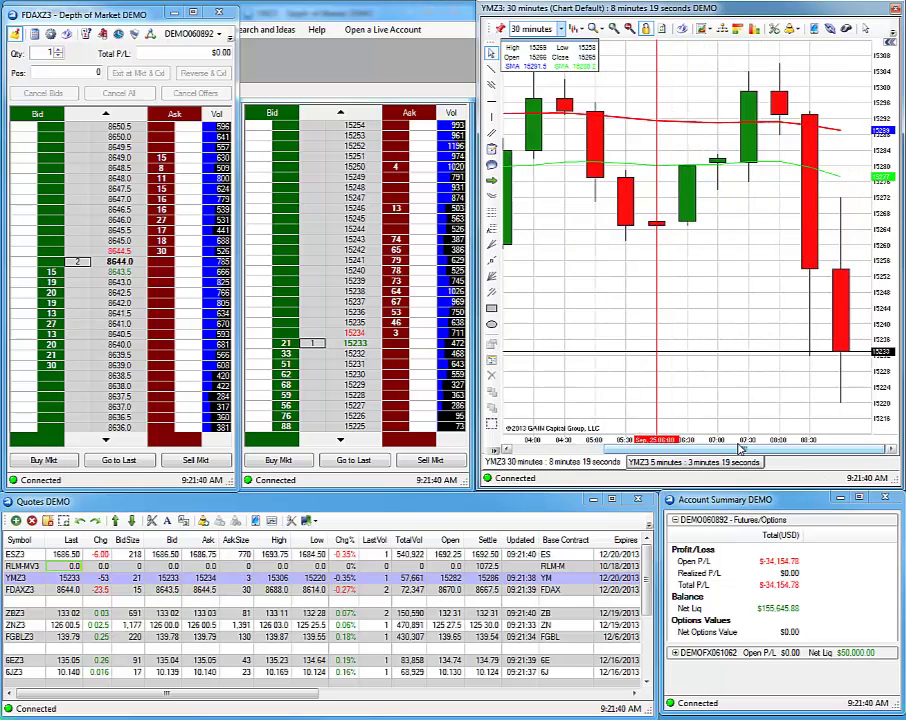
pyautogui.scroll(-2, 740, 448)
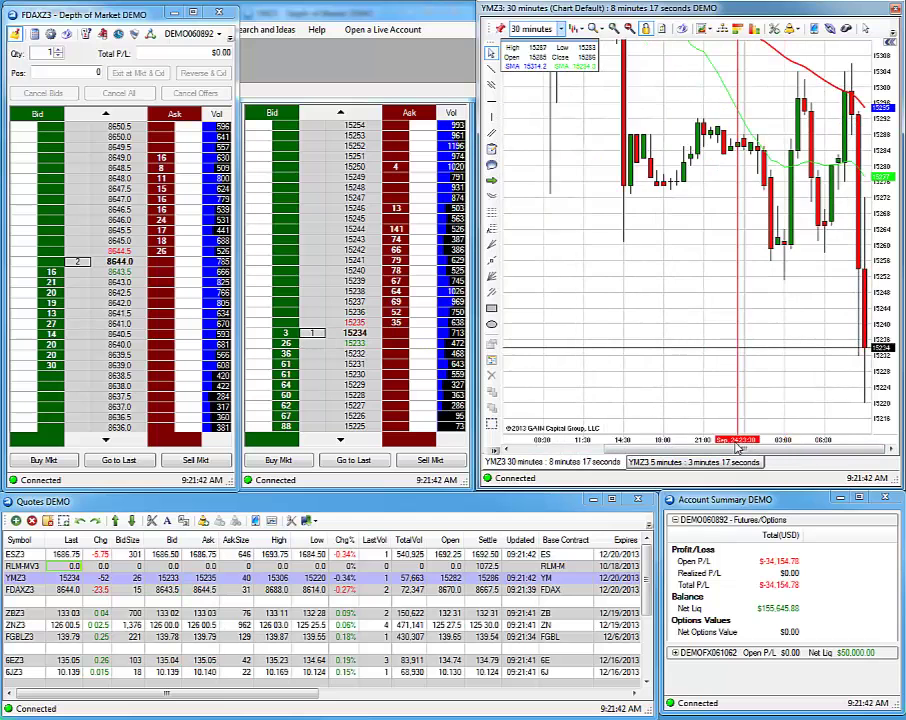
pyautogui.scroll(-2, 740, 448)
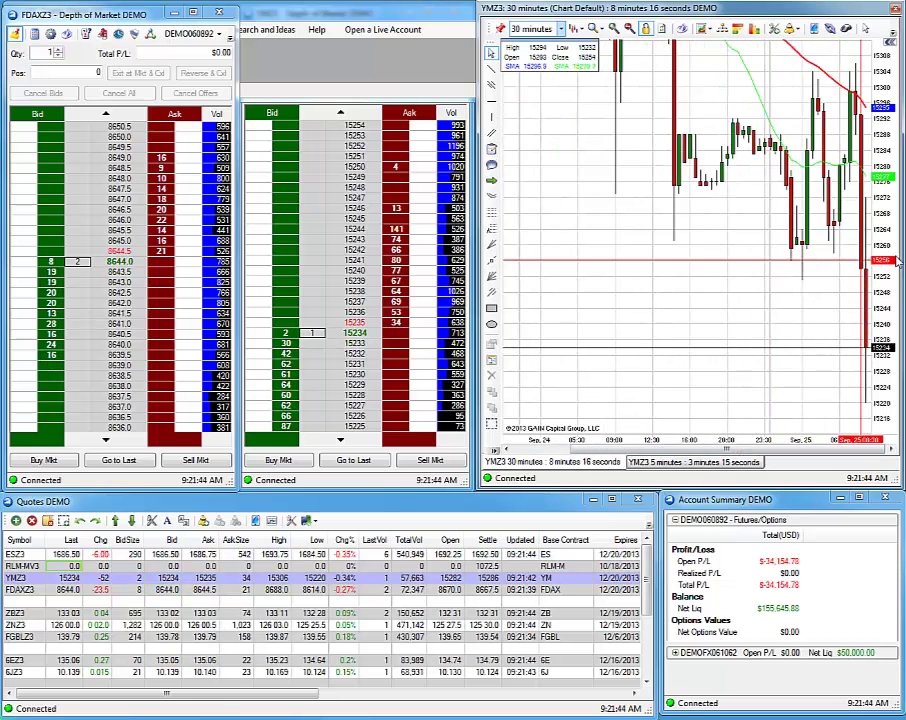
pyautogui.scroll(-2, 891, 260)
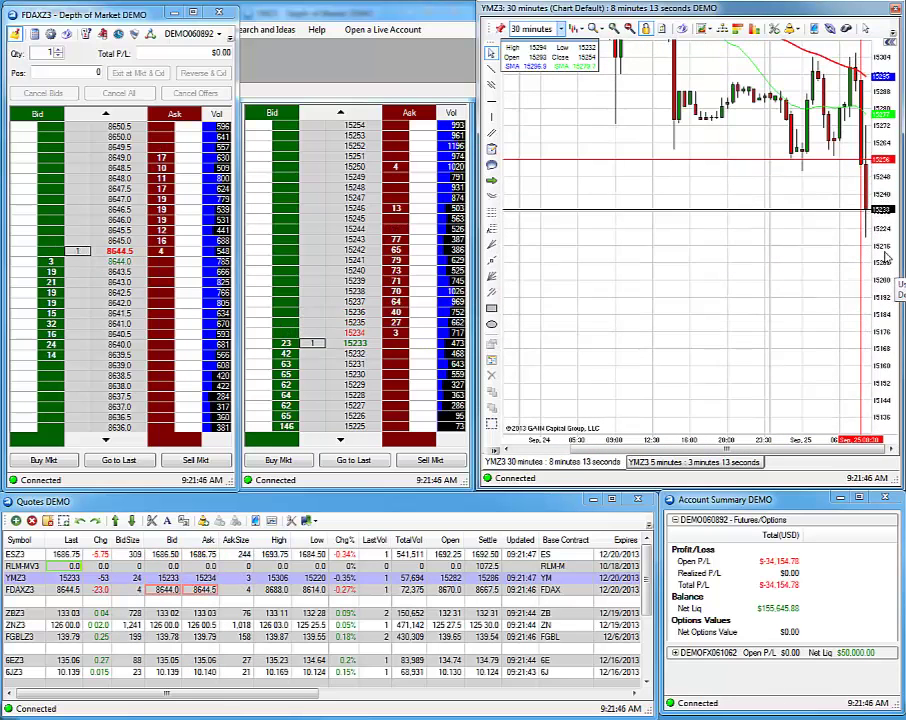
pyautogui.scroll(-3, 890, 255)
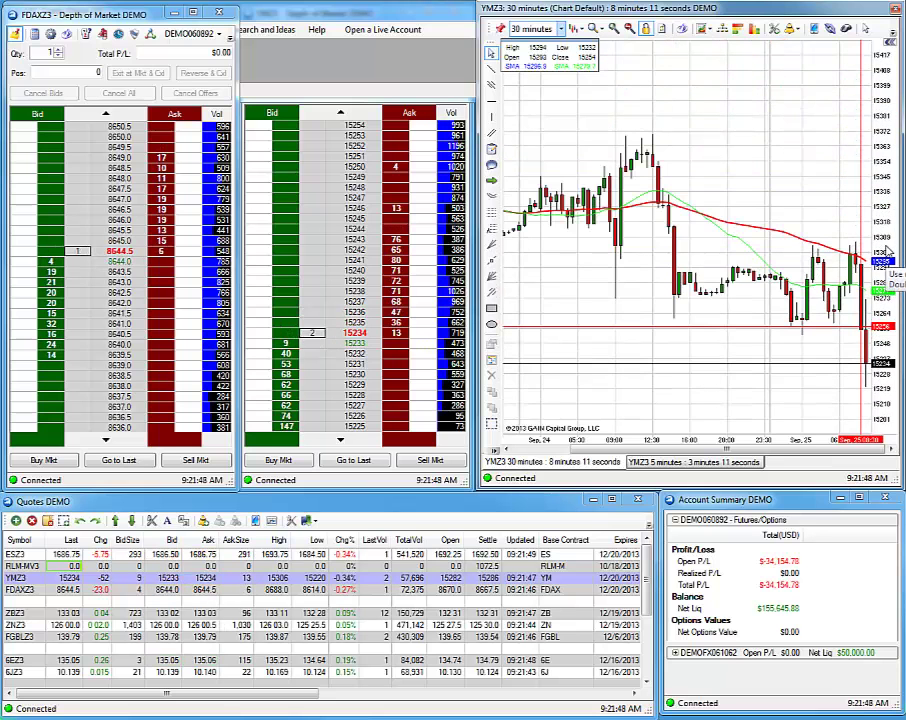
pyautogui.scroll(3, 887, 252)
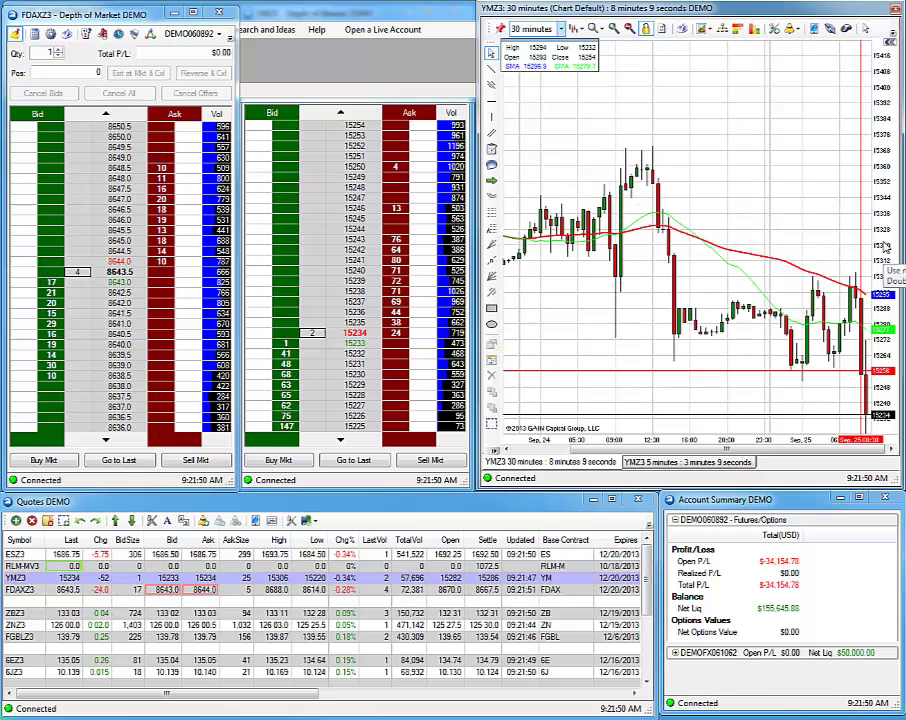
# - Send a buy limit order for 1 YMZ3 at 15231 from its Depth of Market window and disable further order confirmations
pyautogui.click(336, 412)
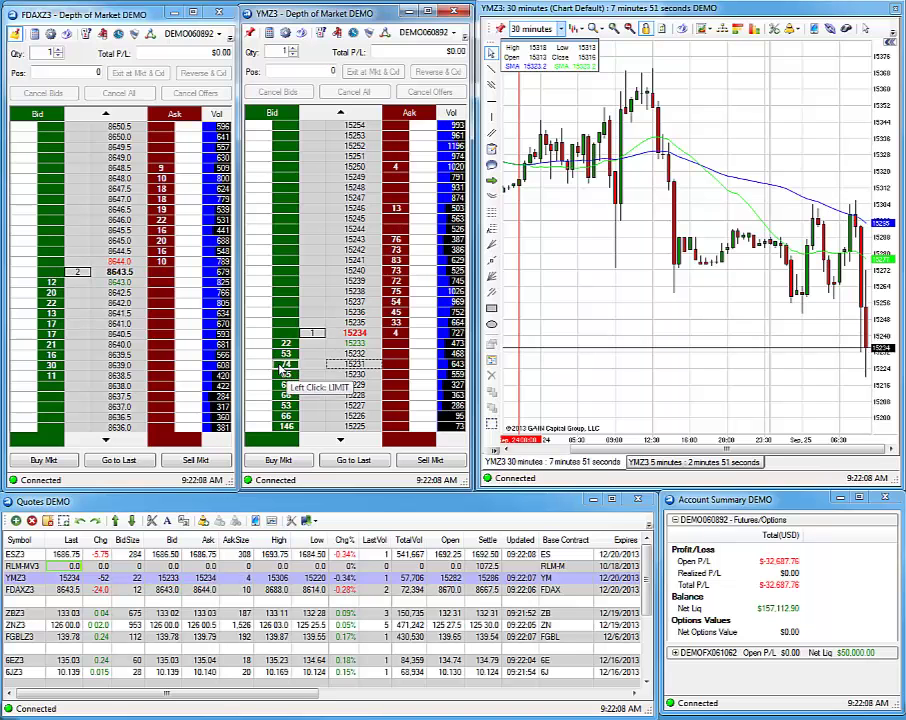
pyautogui.click(287, 367)
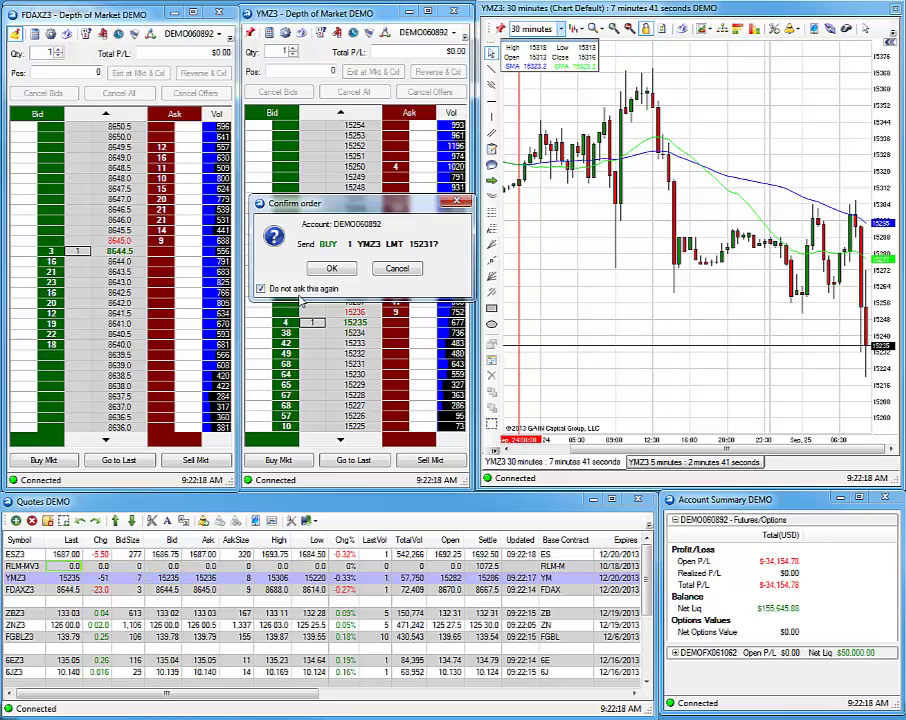
pyautogui.click(331, 268)
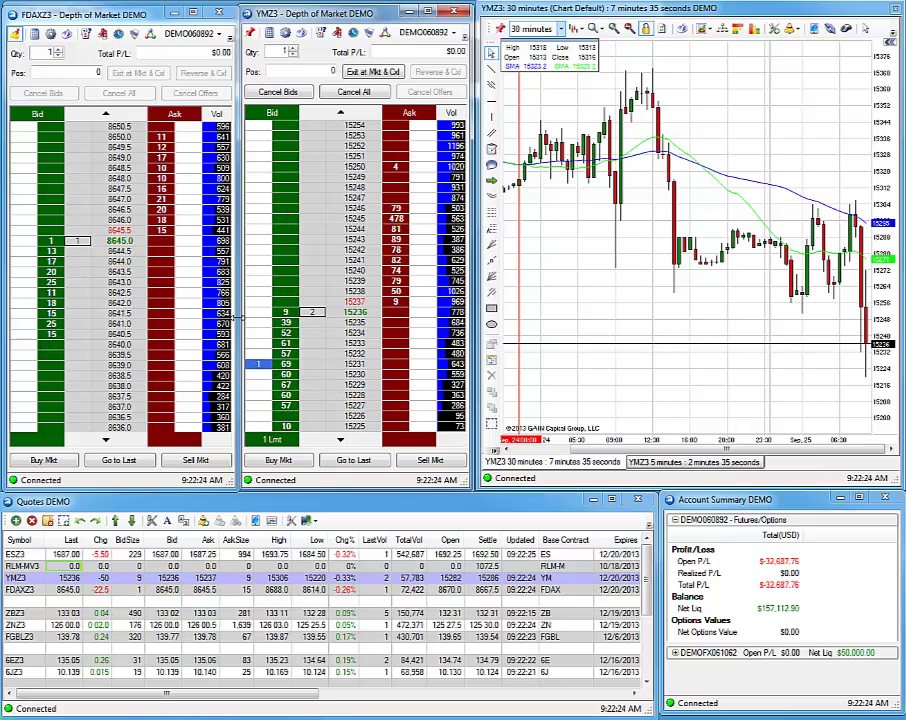
# - Cancel the YMZ3 buy limit order at 15231 and disable further cancellation warnings
pyautogui.rightClick(255, 368)
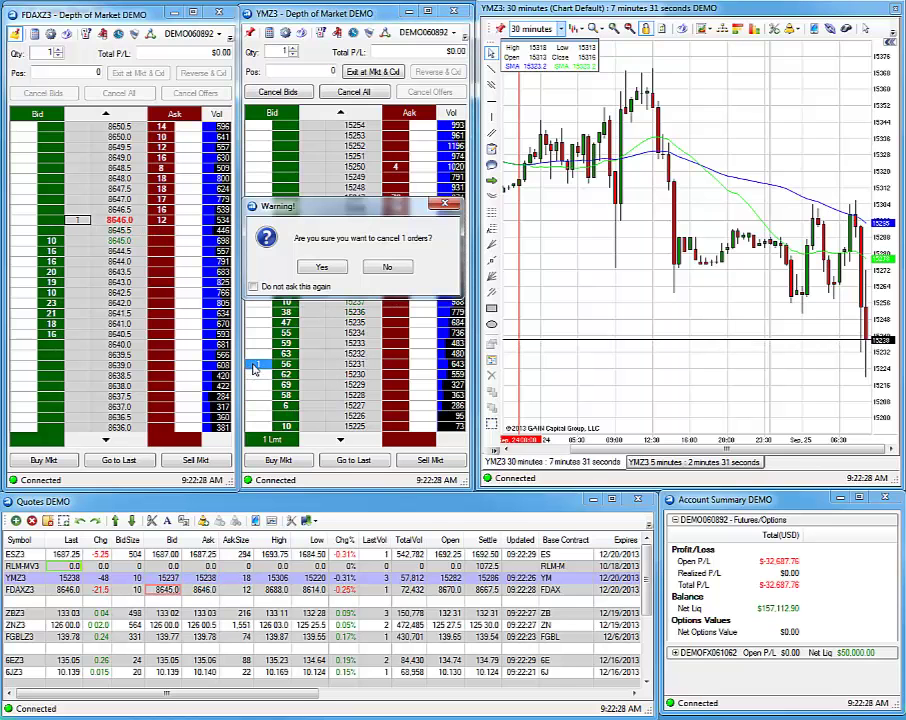
pyautogui.click(254, 287)
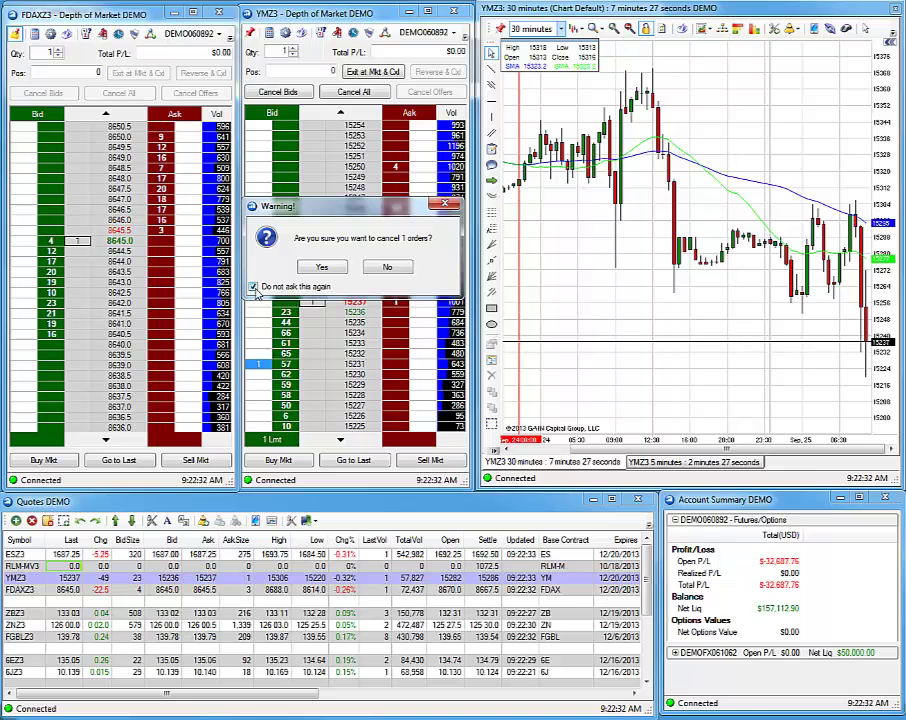
pyautogui.click(322, 268)
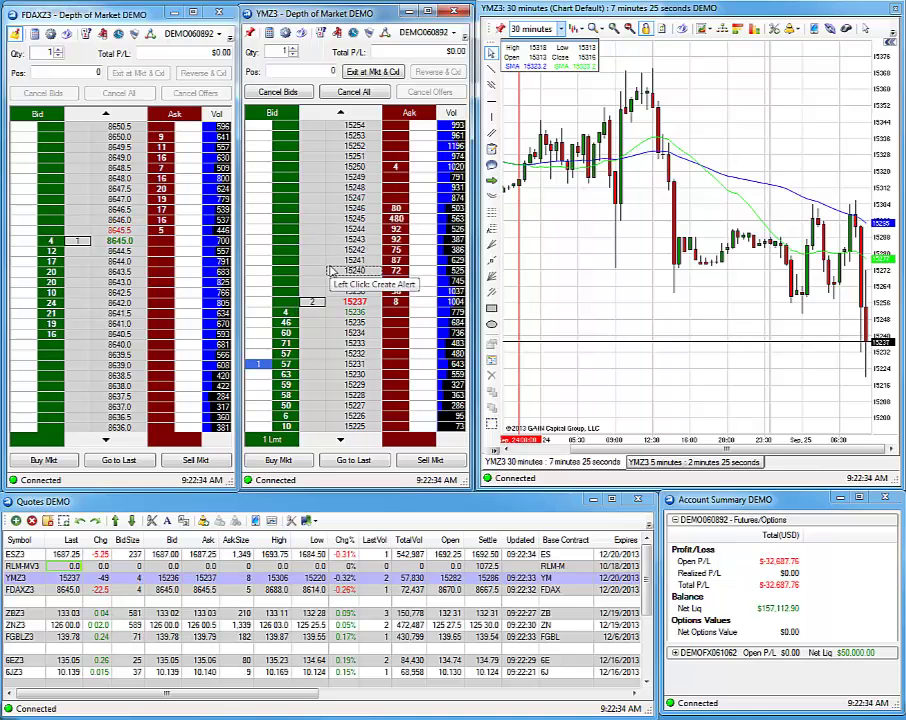
# - Place another YMZ3 buy limit order at 15231 and cancel it straight from the price ladder
pyautogui.click(285, 365)
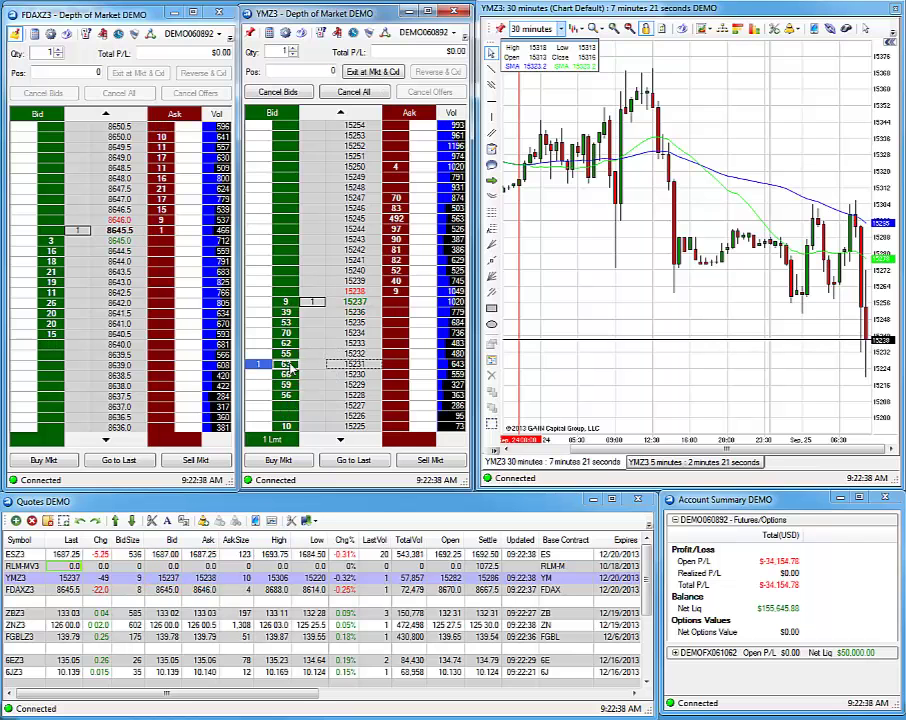
pyautogui.rightClick(259, 366)
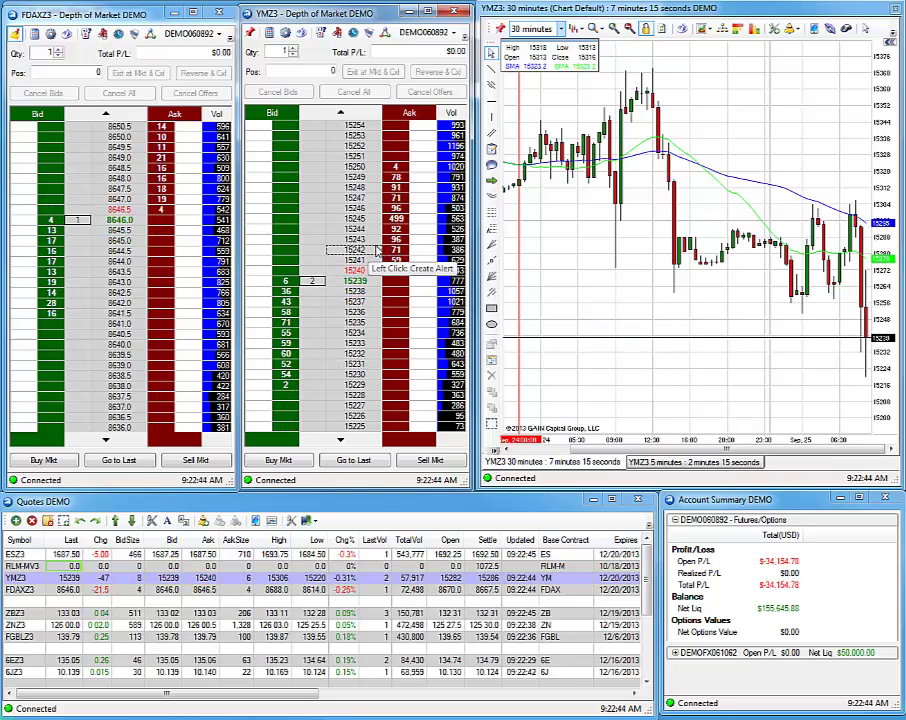
# - Buy 1 YMZ3 with a limit order at 15239 from its Depth of Market ladder and disable further fill alerts
pyautogui.click(398, 240)
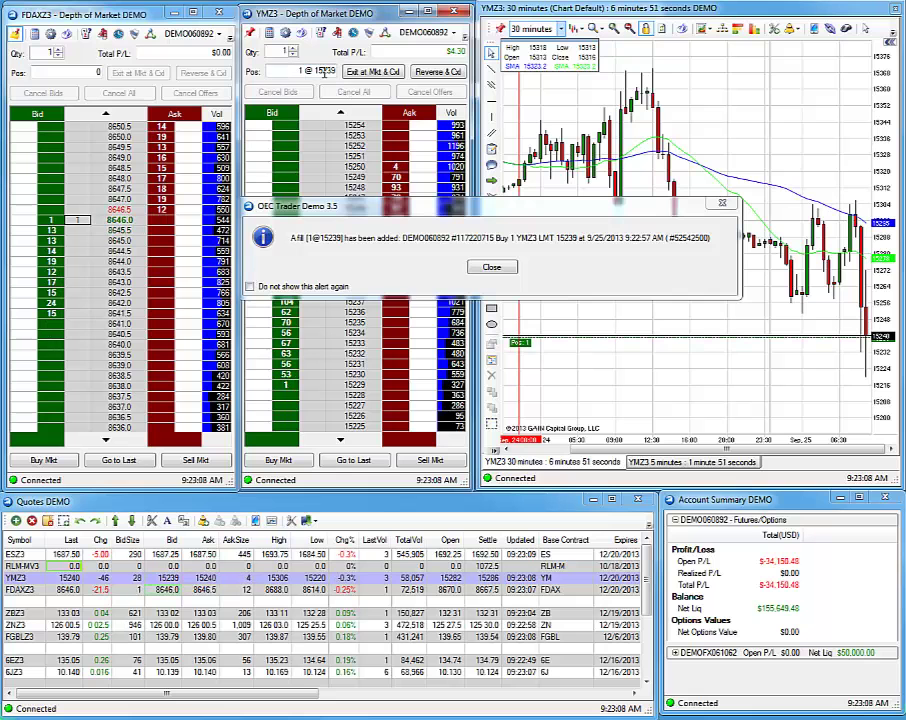
pyautogui.click(250, 287)
pyautogui.click(493, 268)
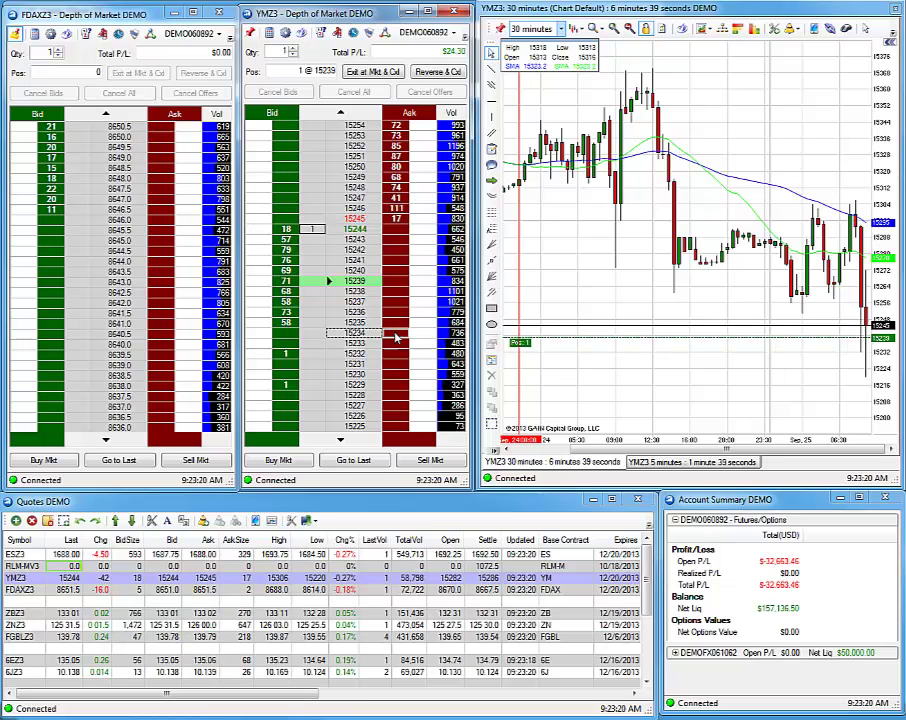
# - Place a protective sell stop for 1 YMZ3 at 15234, and exit the long position with a sell limit order at 15246
pyautogui.click(398, 336)
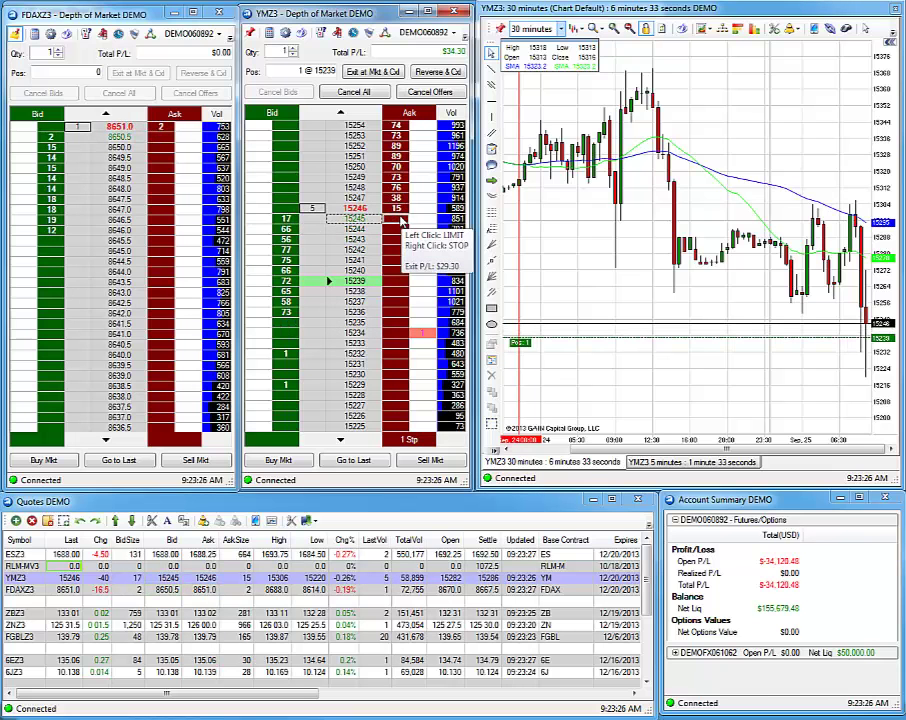
pyautogui.click(402, 209)
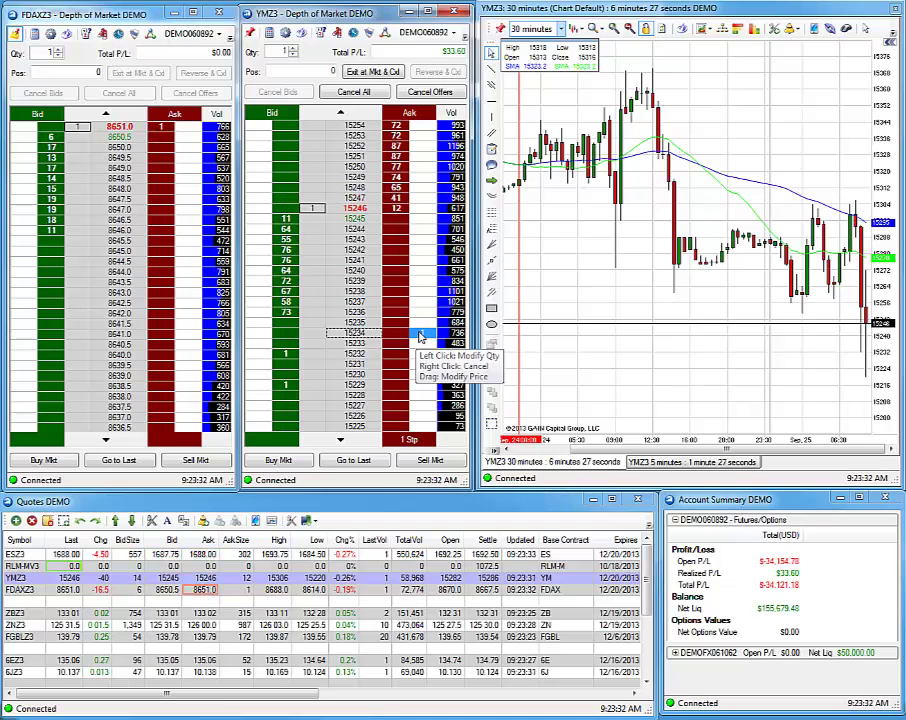
# - Cancel the leftover YMZ3 sell stop at 15234 by cancelling all working offers in its Depth of Market window
pyautogui.click(420, 337)
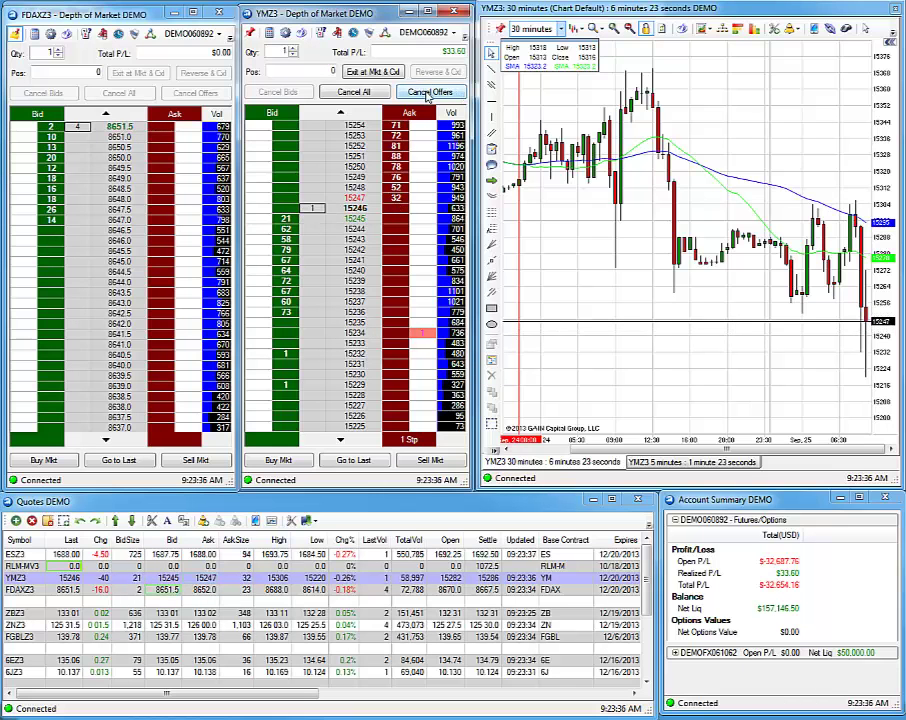
pyautogui.click(425, 92)
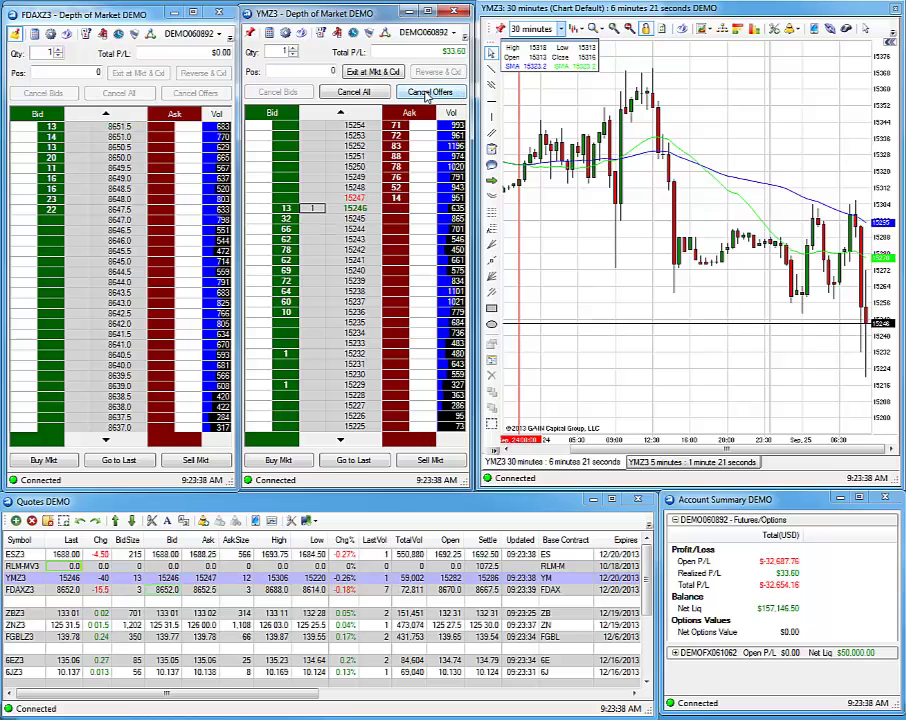